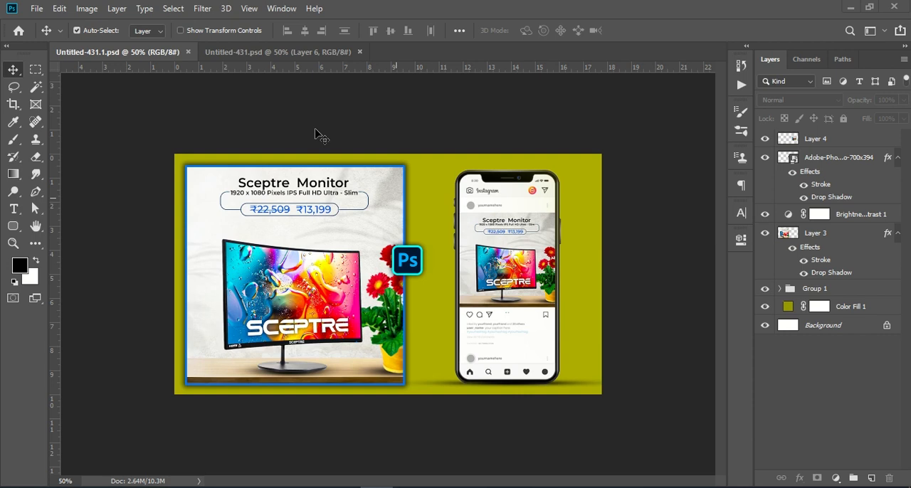
Create a new 1080 x 1080 pixel document at 72 pixels/inch, in 8-bit RGB Color with a white background.
click(255, 53)
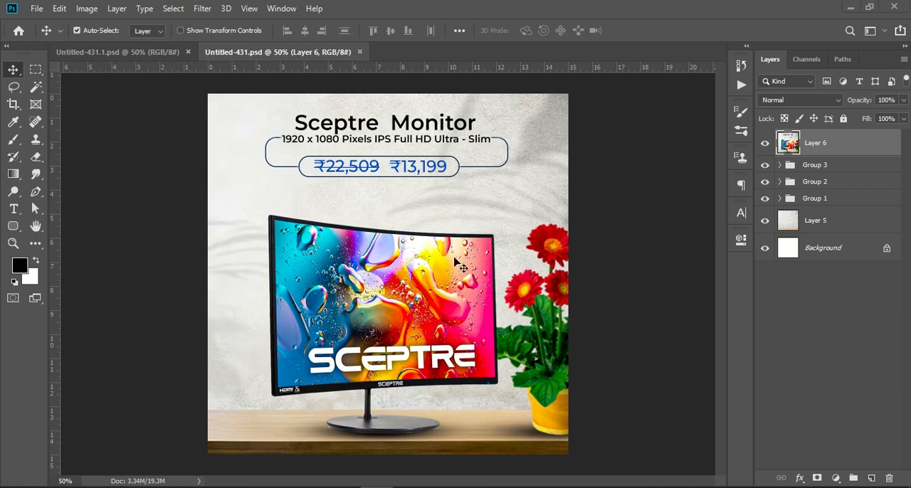
click(37, 13)
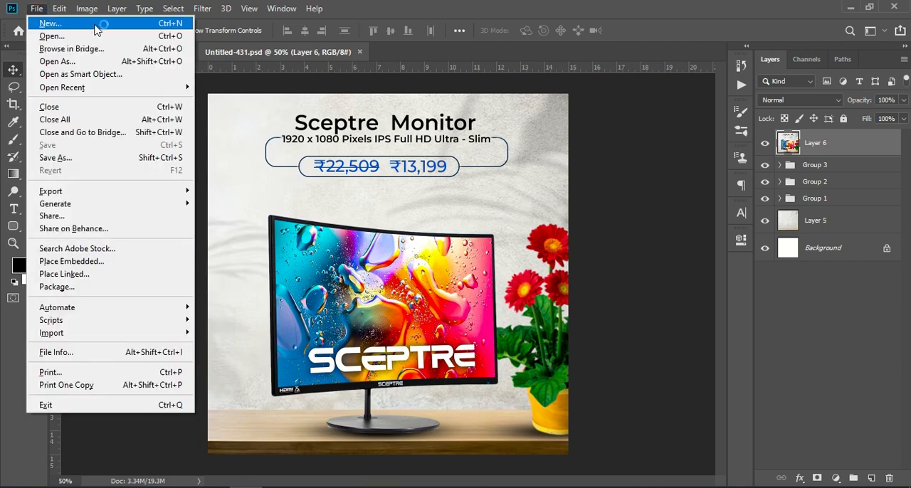
key(Escape)
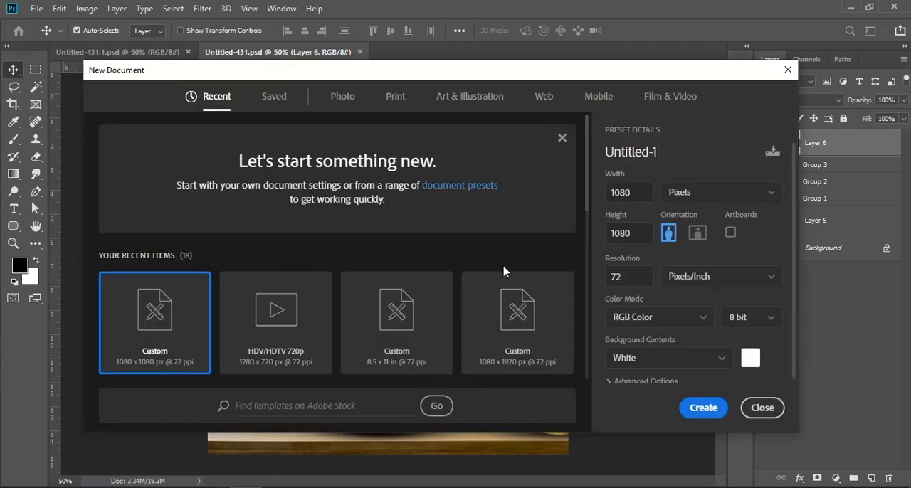
drag(633, 191, 610, 192)
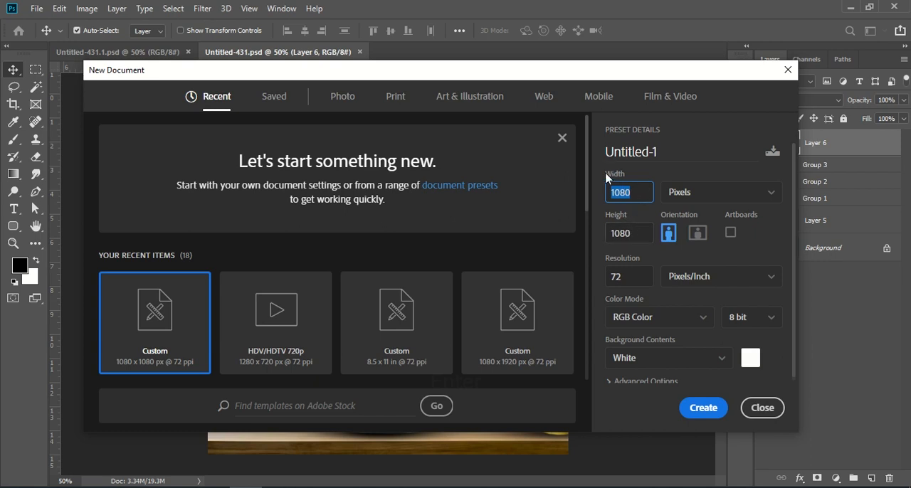
drag(634, 234, 596, 236)
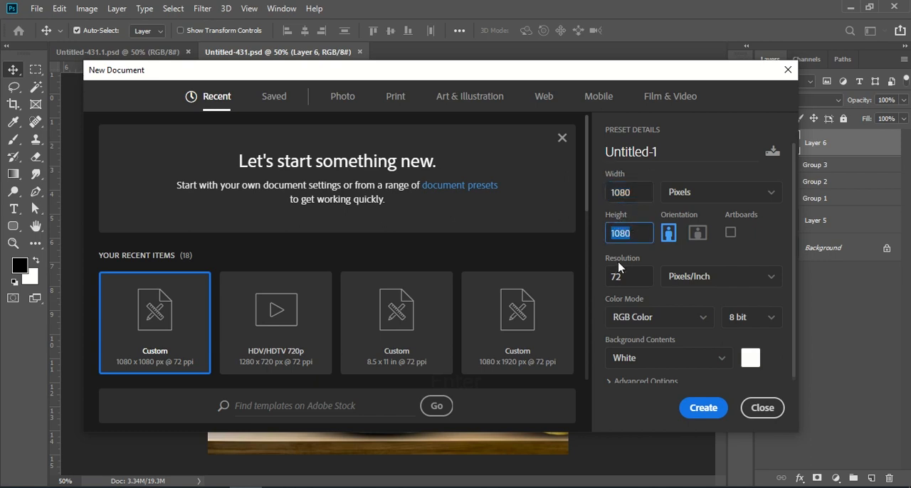
drag(625, 274, 610, 278)
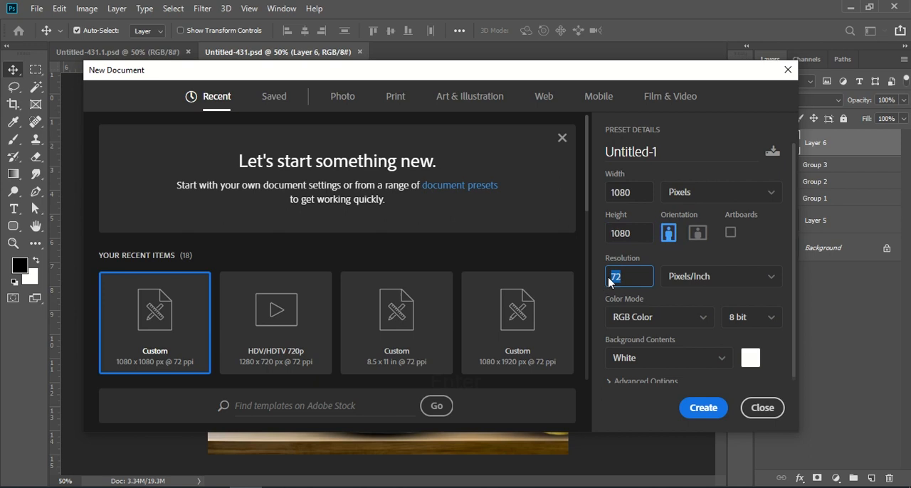
click(705, 409)
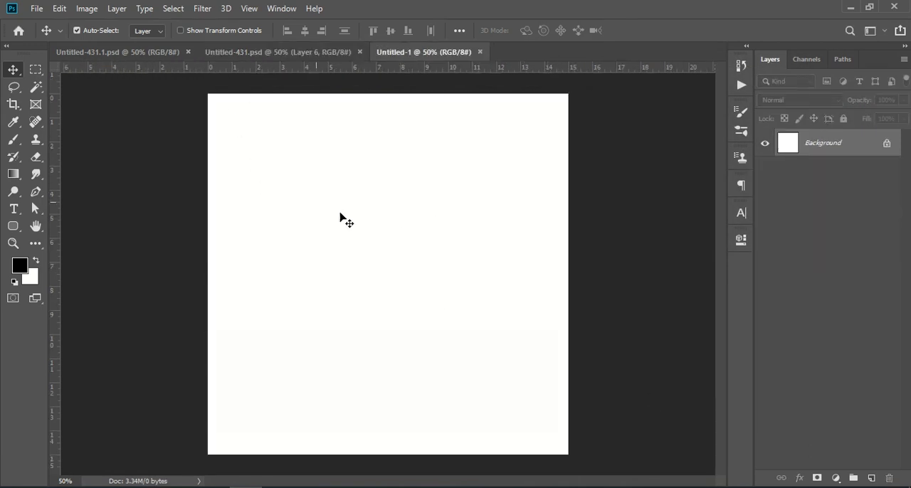
Copy the masked monitor layer from Group 2 of Untitled-431.psd into Untitled-1 and place it near the canvas centre.
click(244, 55)
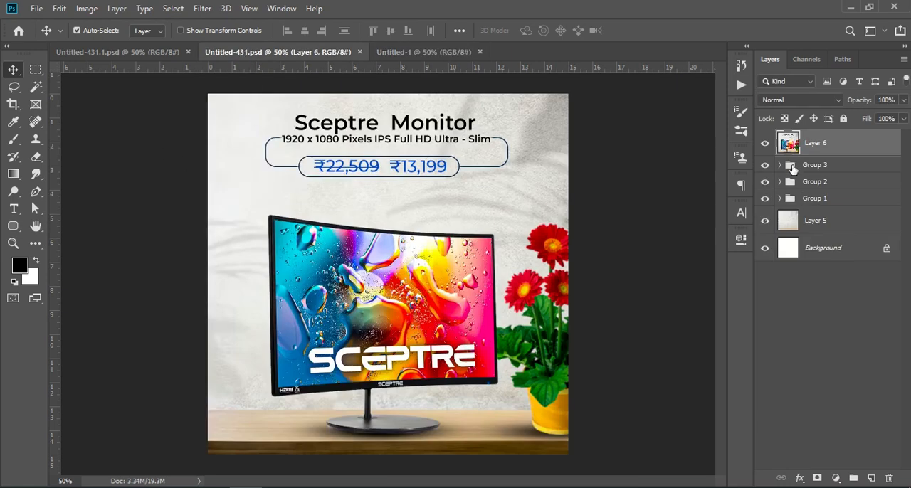
click(780, 165)
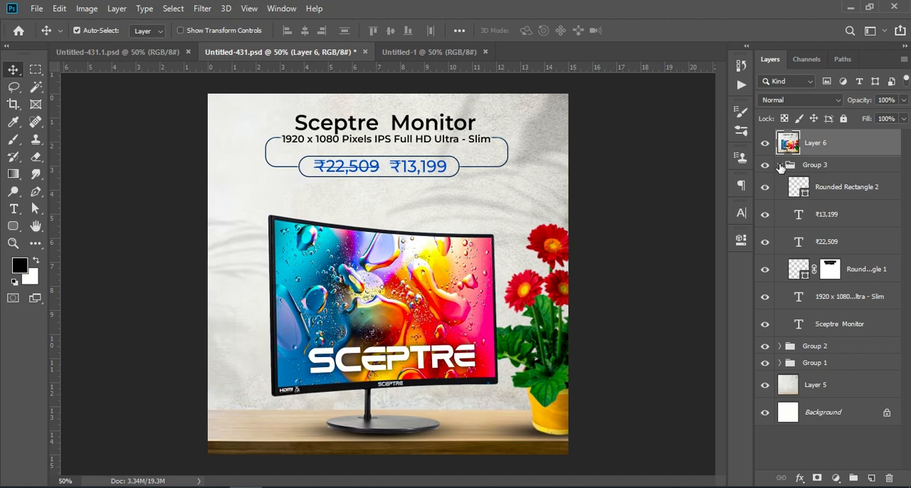
click(779, 166)
click(780, 183)
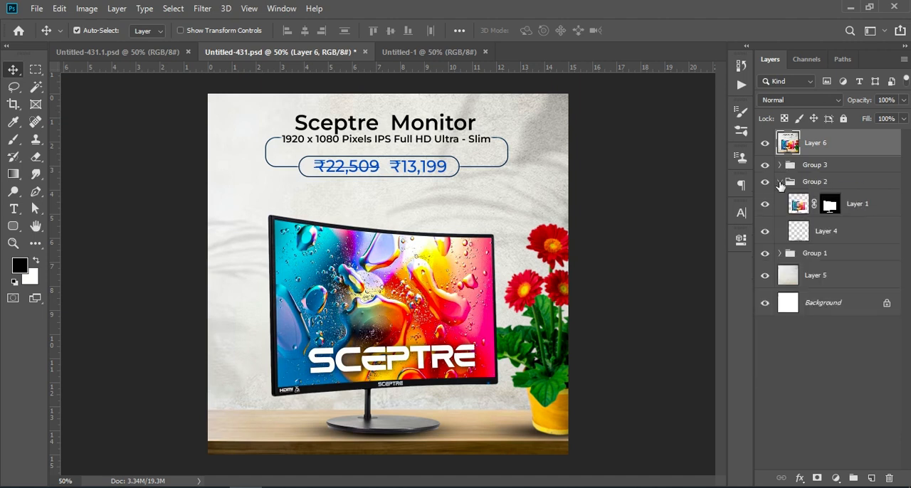
drag(866, 212, 429, 298)
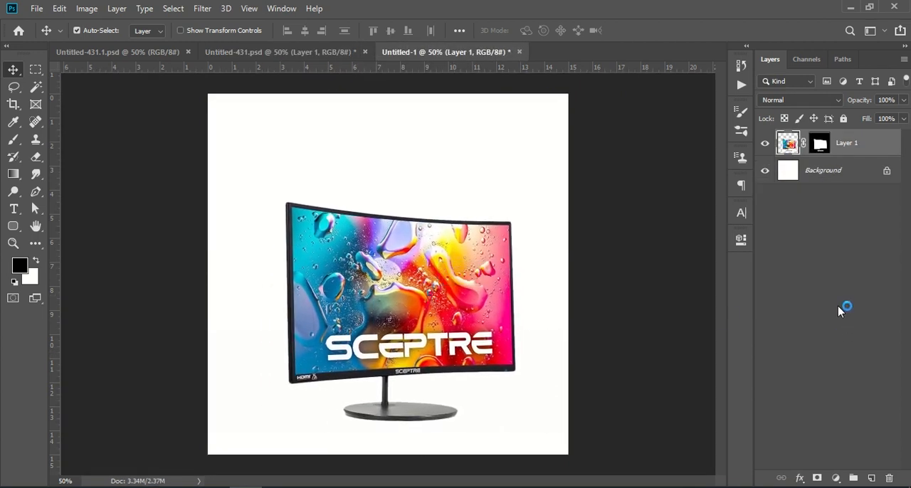
click(844, 309)
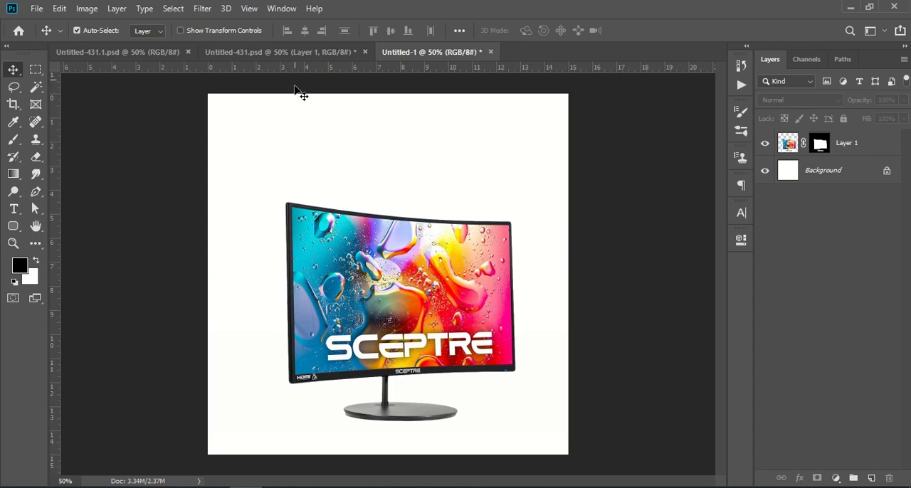
click(288, 51)
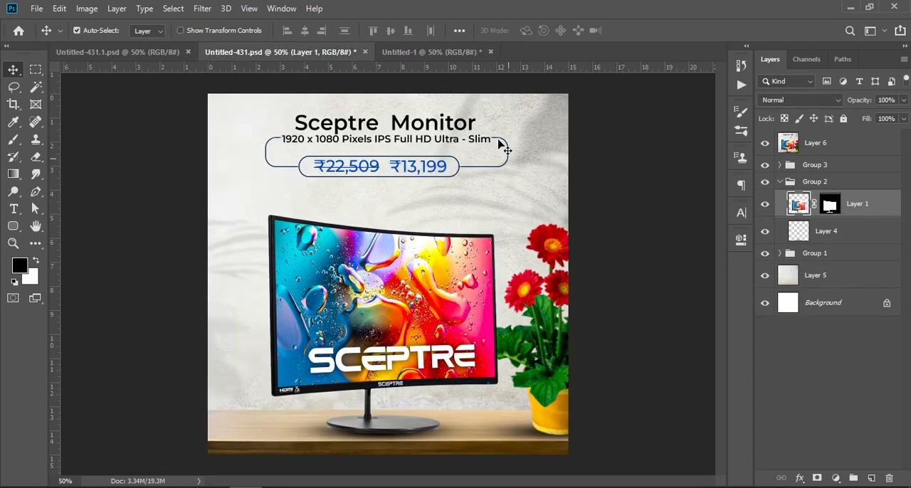
click(838, 366)
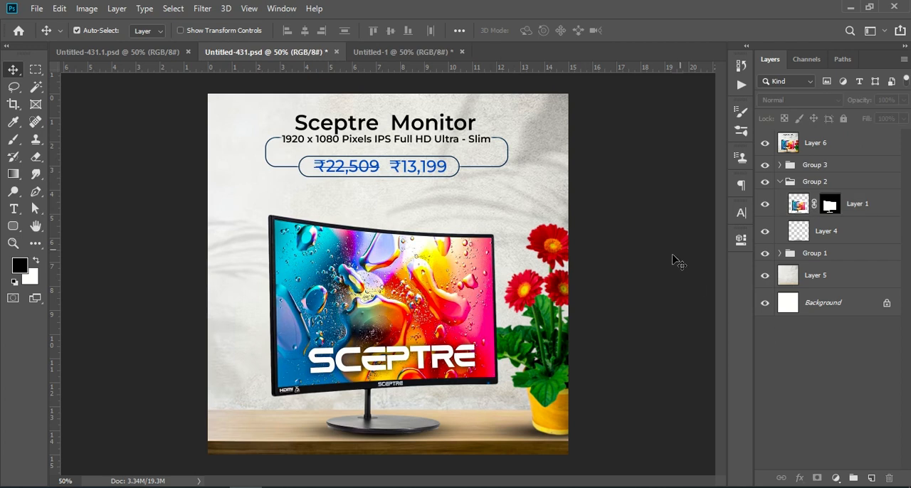
click(401, 52)
drag(398, 272, 388, 264)
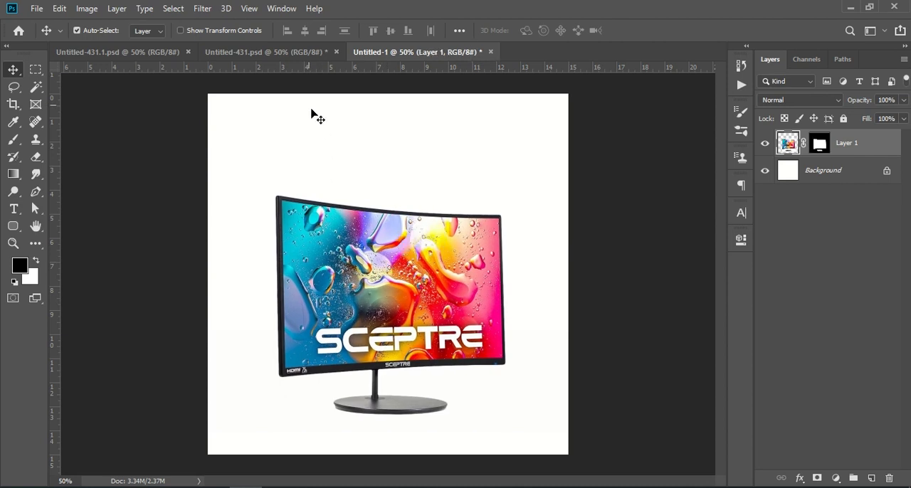
Copy the wall-and-table background, Layer 5, from Untitled-431.psd into Untitled-1 and align it to cover the whole canvas.
click(287, 59)
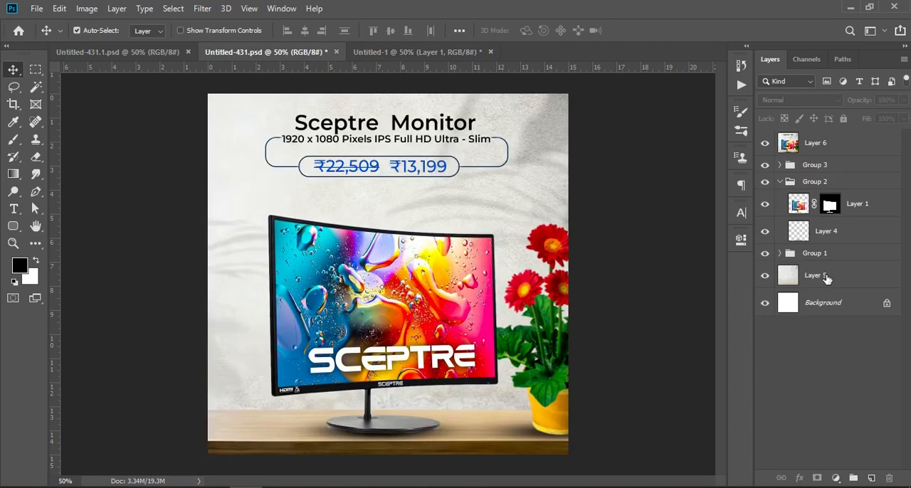
click(826, 277)
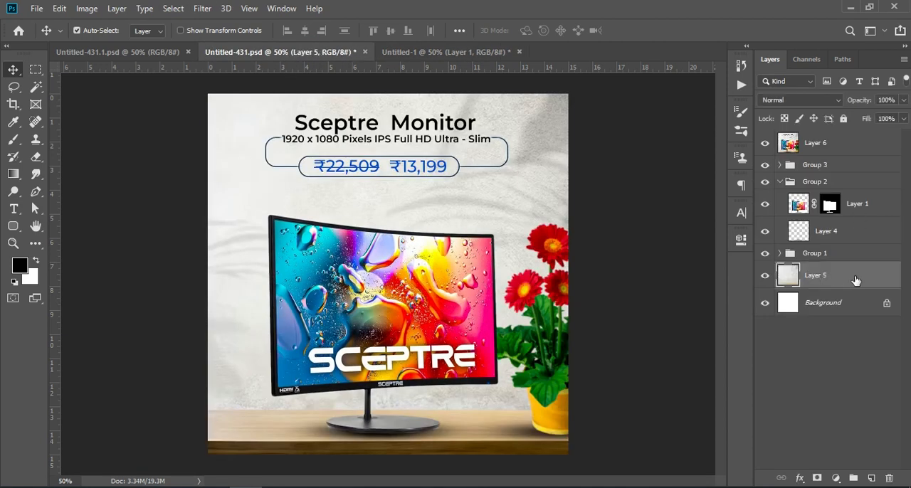
drag(858, 282, 443, 419)
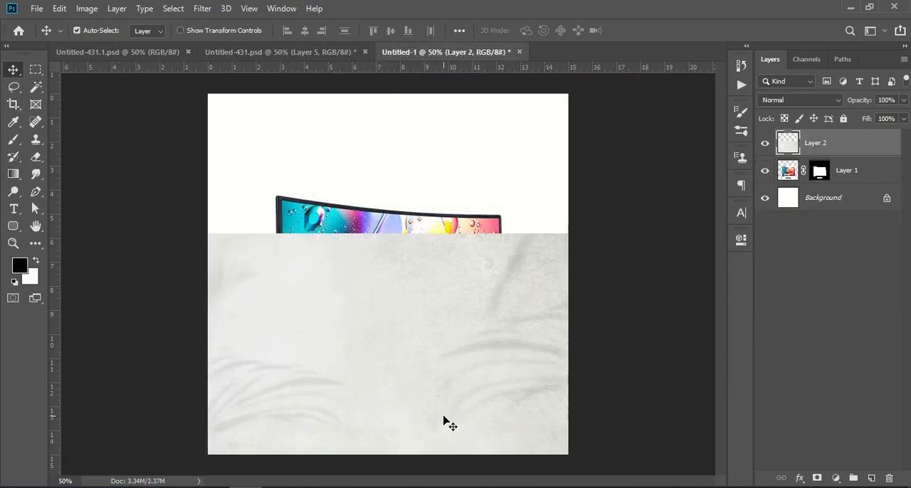
drag(473, 370, 428, 229)
click(831, 287)
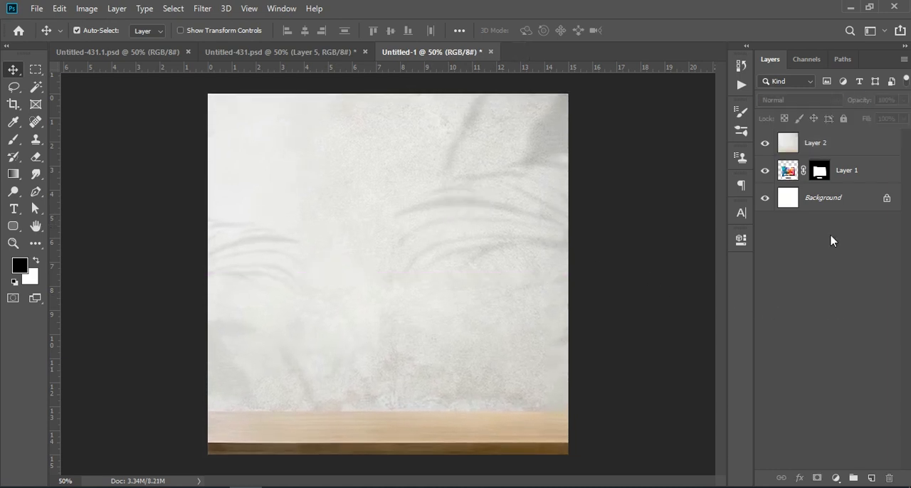
Place the wall-and-table layer beneath the monitor layer and move the monitor so its base stands on the table.
drag(845, 153, 855, 192)
drag(375, 294, 345, 314)
click(835, 283)
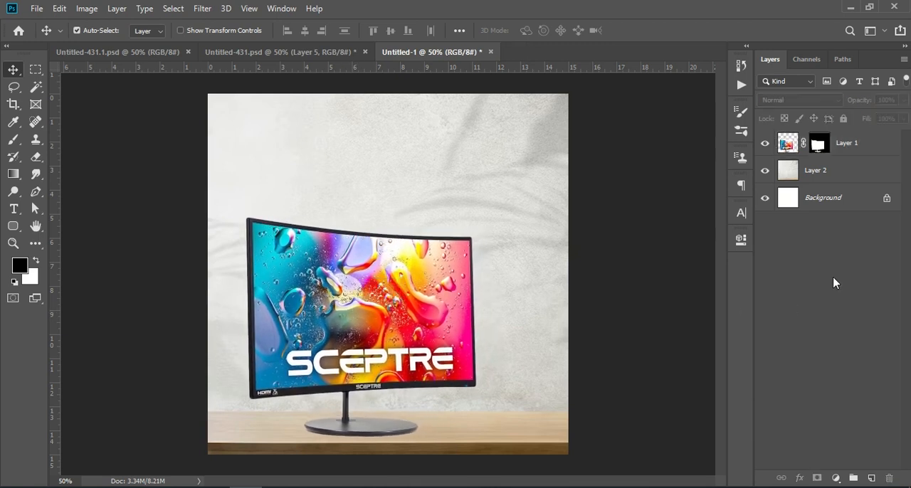
Add a new layer directly above the background image and paint one black dab on it with a 250 px Soft Round brush.
click(841, 174)
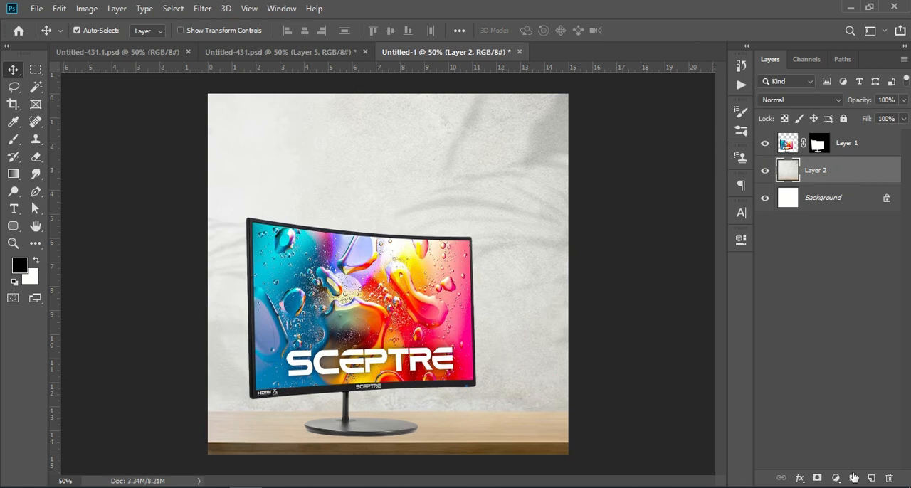
click(872, 478)
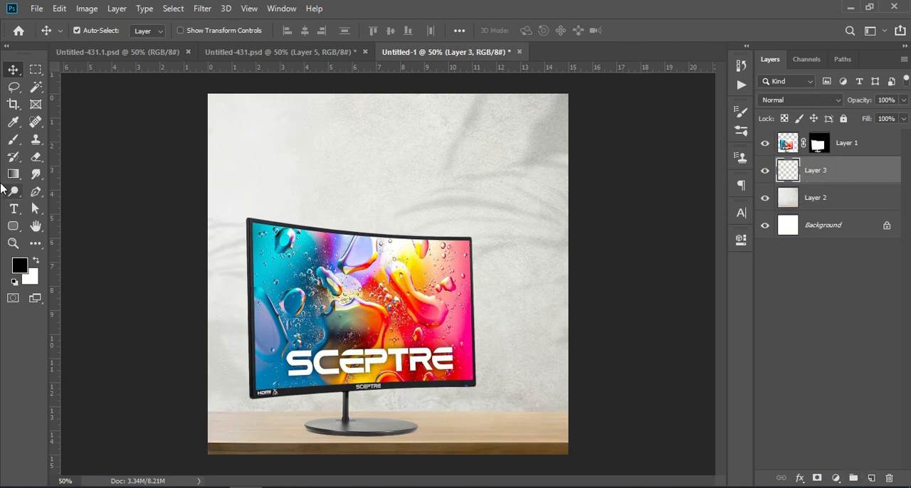
click(13, 141)
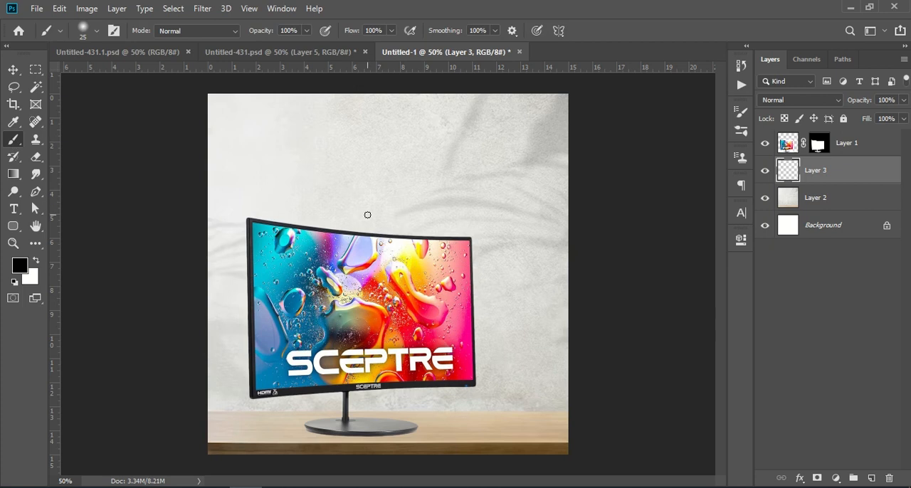
key(bracketright)
key(bracketright)
key(bracketright)
key(bracketright)
key(bracketright)
key(bracketright)
key(bracketright)
key(bracketright)
key(bracketright)
key(bracketright)
key(bracketright)
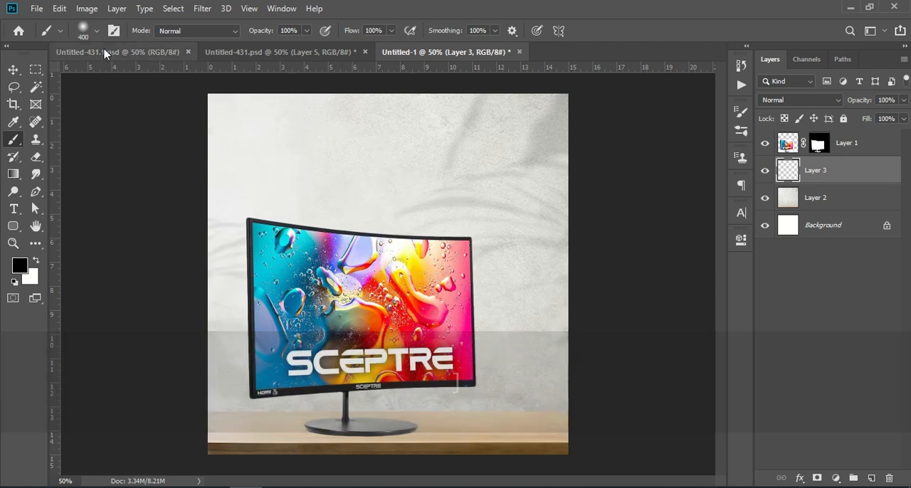
click(98, 31)
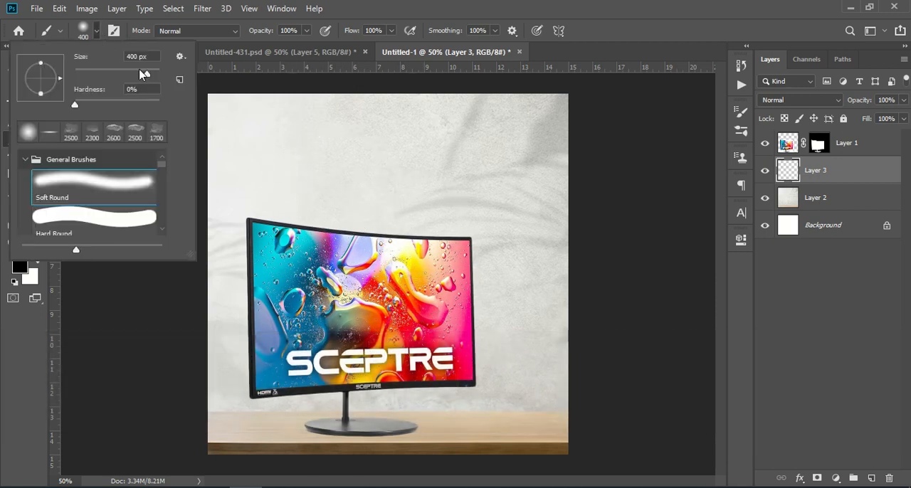
click(30, 363)
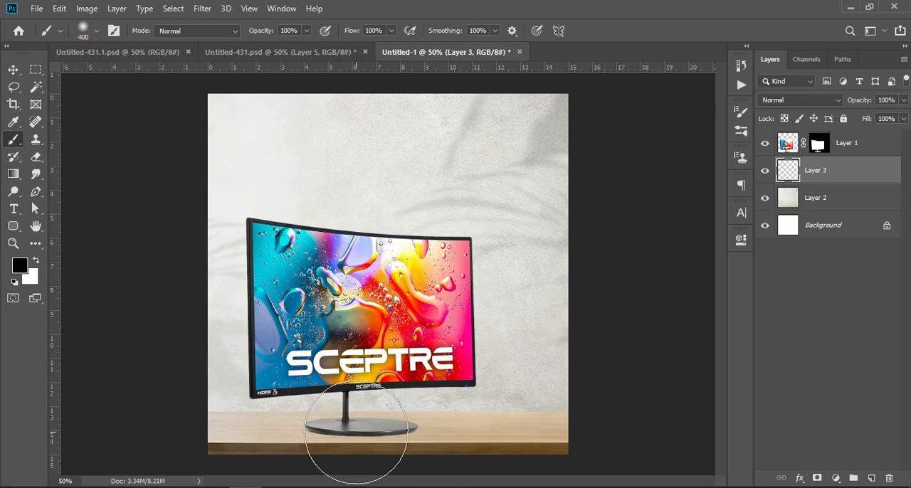
key(bracketleft)
key(bracketleft)
key(bracketleft)
key(bracketleft)
key(bracketleft)
key(bracketleft)
key(bracketright)
click(498, 193)
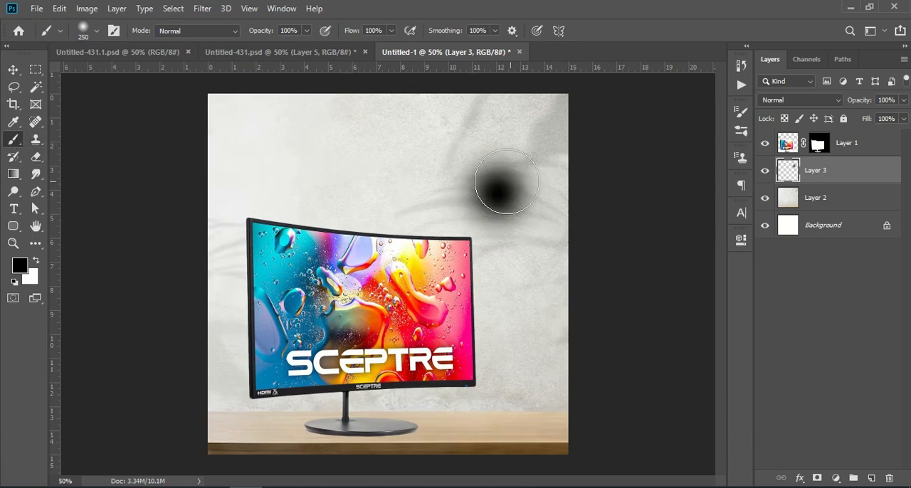
Move the black dab under the monitor's base and transform it into a flat shadow, about 138% wide and 18% high.
key(ctrl+t)
mouse_move(500, 264)
mouse_down()
mouse_move(498, 144)
mouse_move(499, 194)
mouse_move(393, 442)
mouse_move(377, 441)
mouse_up()
drag(299, 436, 266, 436)
drag(430, 439, 449, 437)
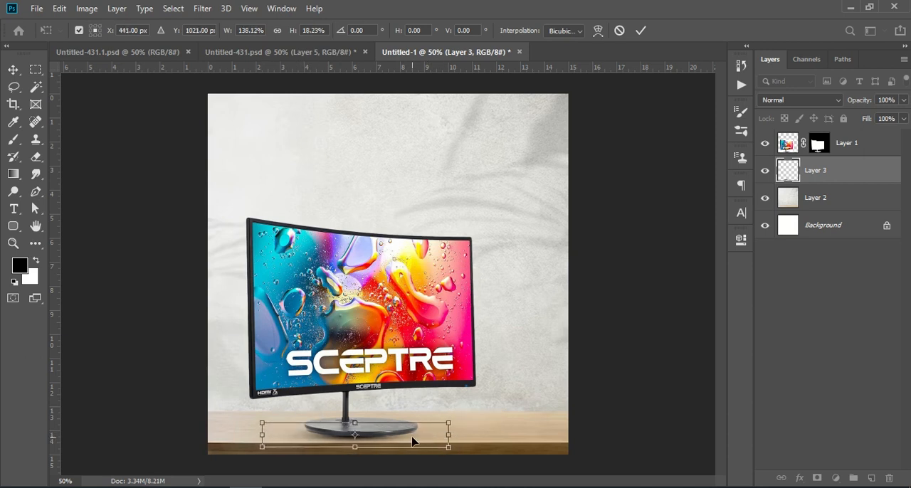
key(b)
click(781, 331)
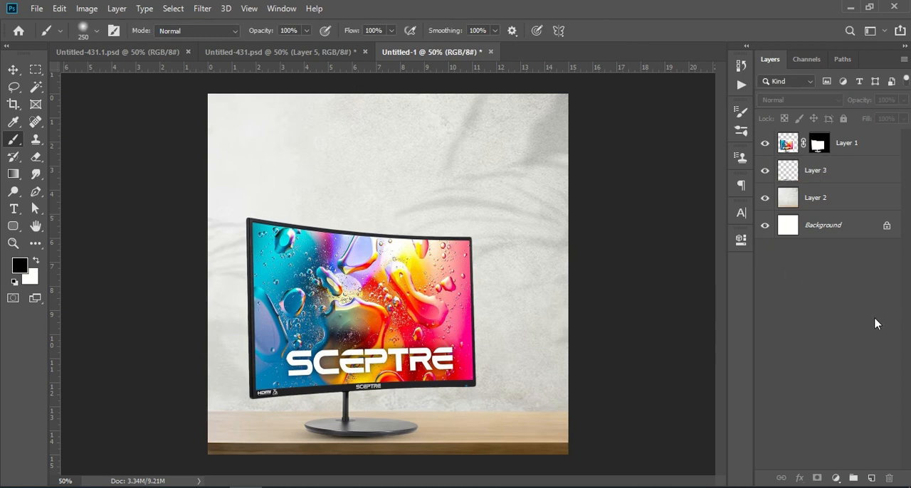
Stretch the shadow on Layer 3 wider on both sides of the monitor's base and toggle its visibility to compare.
click(836, 175)
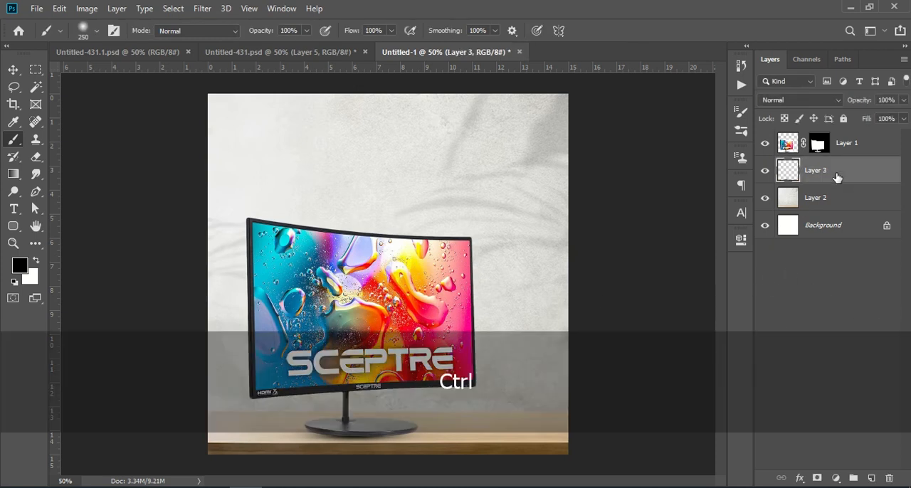
key(ctrl+t)
drag(446, 437, 484, 435)
drag(265, 435, 238, 435)
key(b)
click(841, 330)
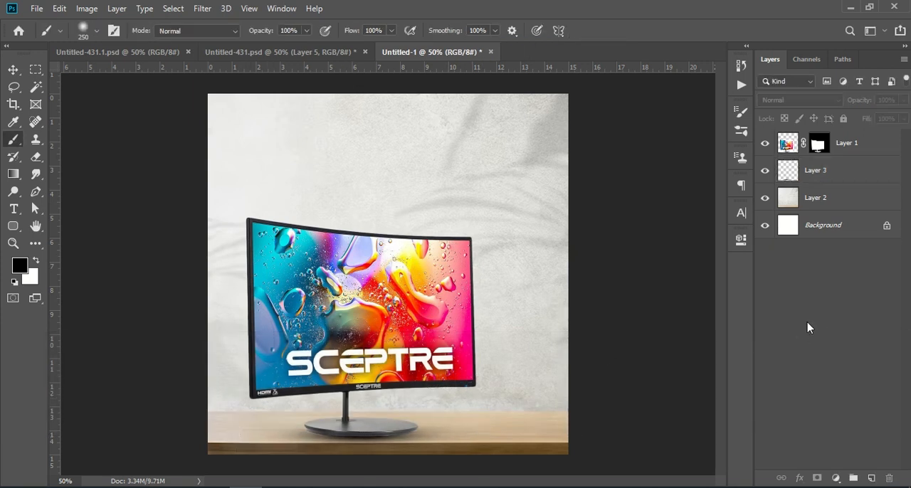
click(768, 171)
Copy the flowerpot layer pngegg (3) from Group 1 of Untitled-431.psd into the Untitled-1 document.
click(249, 52)
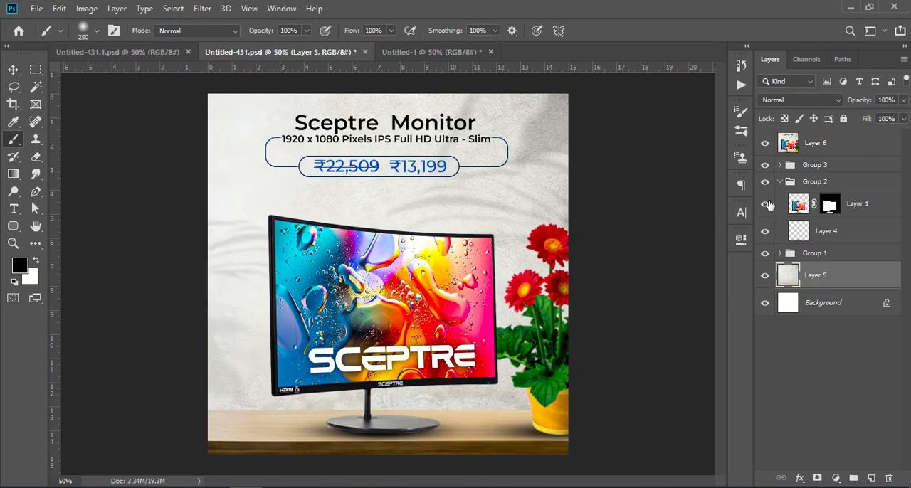
click(776, 181)
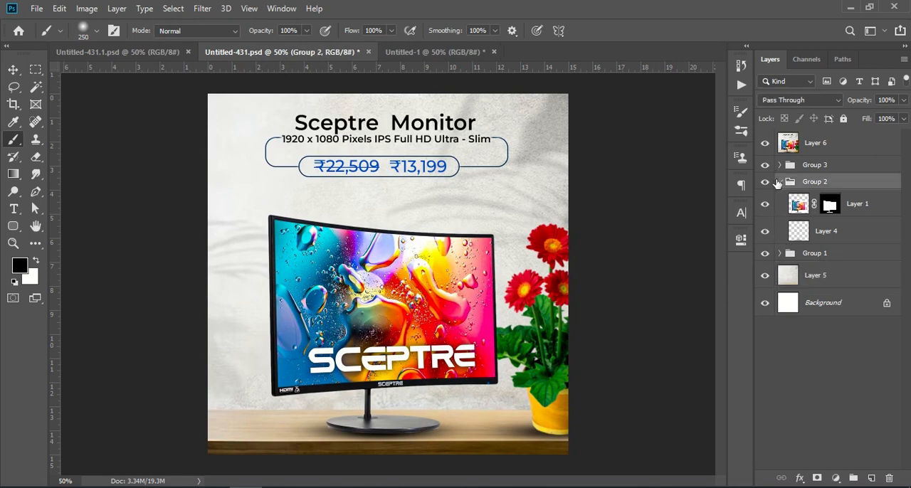
click(780, 182)
click(780, 166)
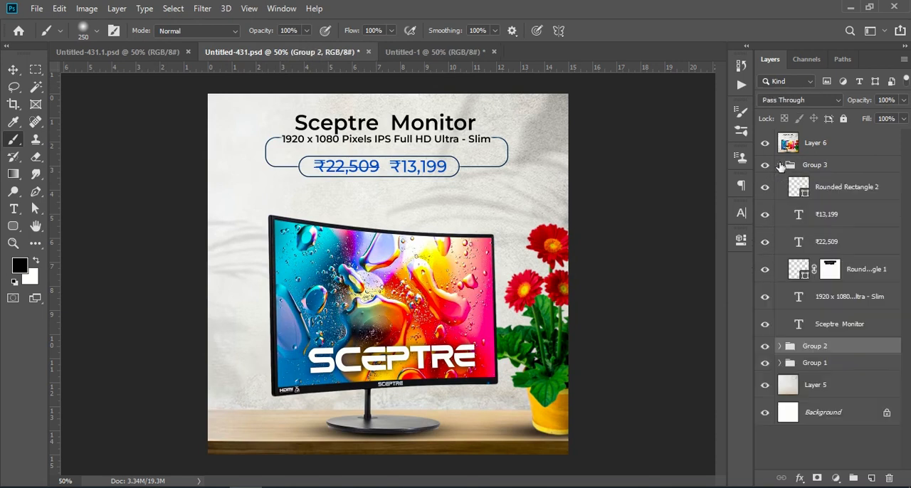
click(777, 156)
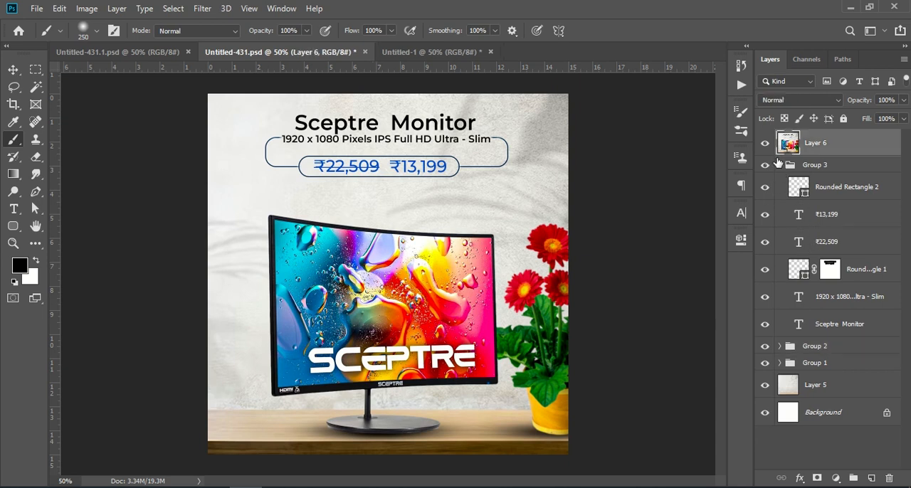
click(779, 165)
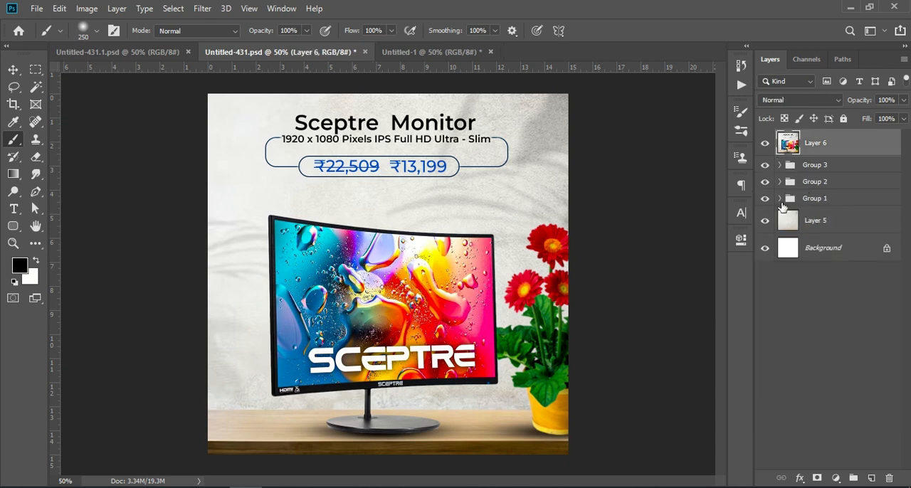
click(780, 199)
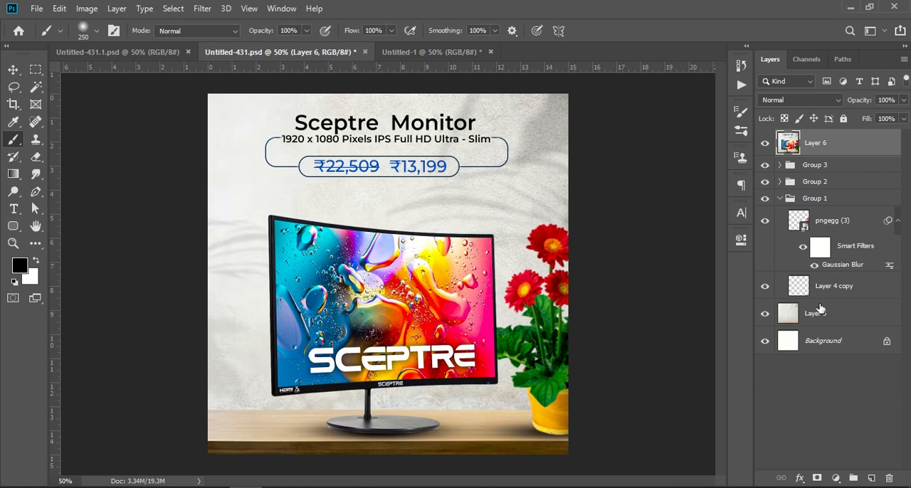
click(830, 221)
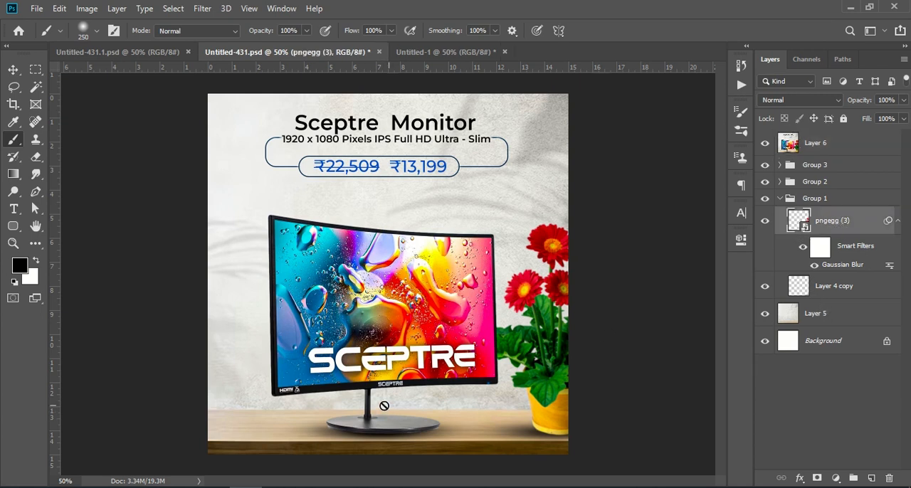
drag(850, 230, 532, 319)
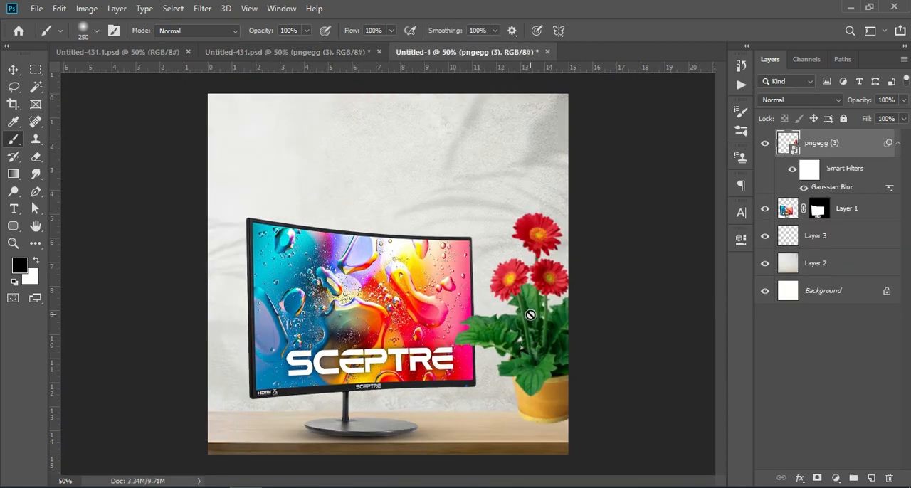
Scale the flowerpot to about 190%, stand it at the table's right end and place its layer directly above Layer 2.
key(ctrl+t)
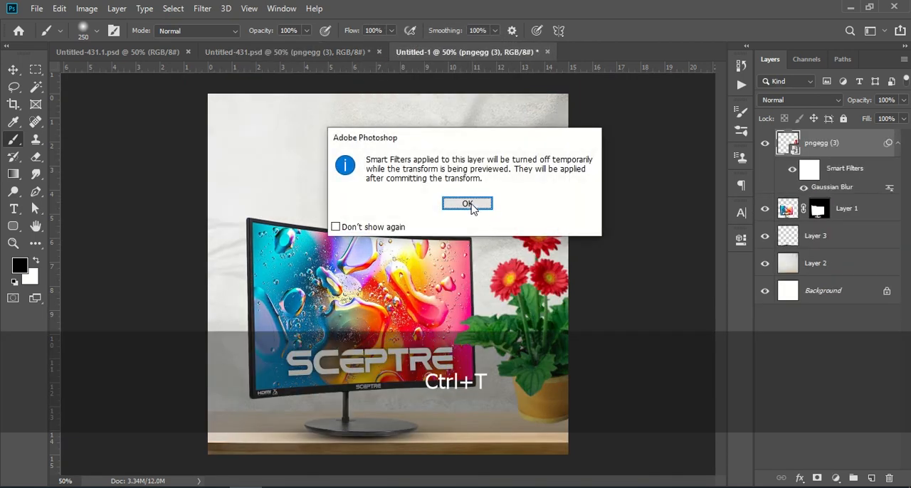
click(467, 204)
drag(532, 336, 524, 350)
drag(602, 228, 582, 256)
drag(541, 301, 562, 303)
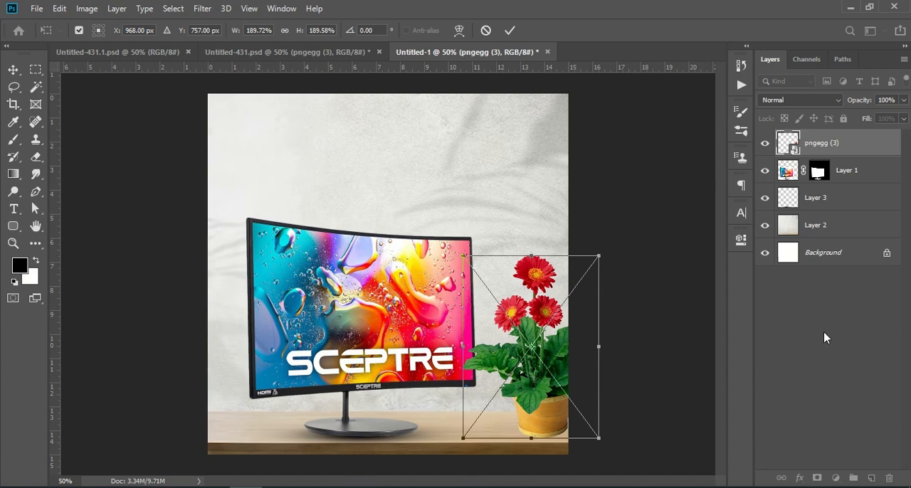
click(826, 339)
drag(840, 152, 825, 251)
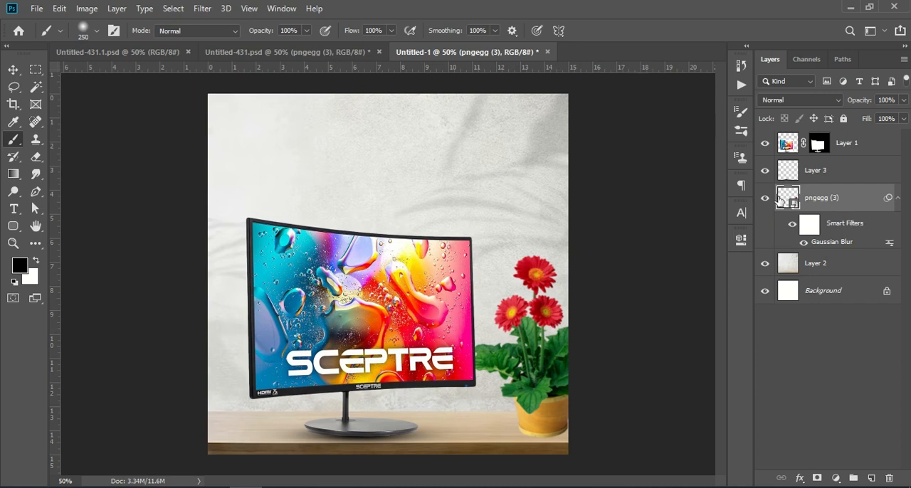
Move the monitor and its Layer 3 shadow together slightly right, up to the flowerpot.
click(829, 174)
shift+click(849, 144)
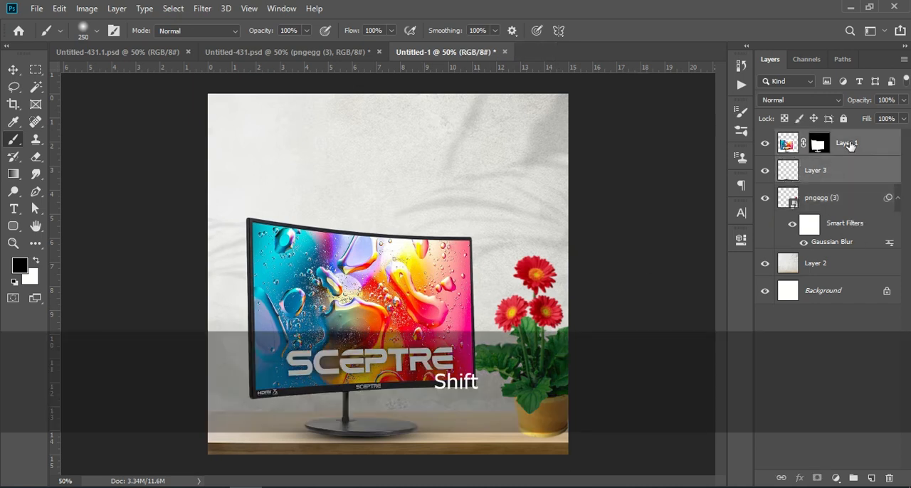
key(ctrl+t)
mouse_move(393, 327)
mouse_down()
mouse_move(427, 326)
mouse_move(416, 324)
mouse_up()
key(Return)
click(791, 378)
key(b)
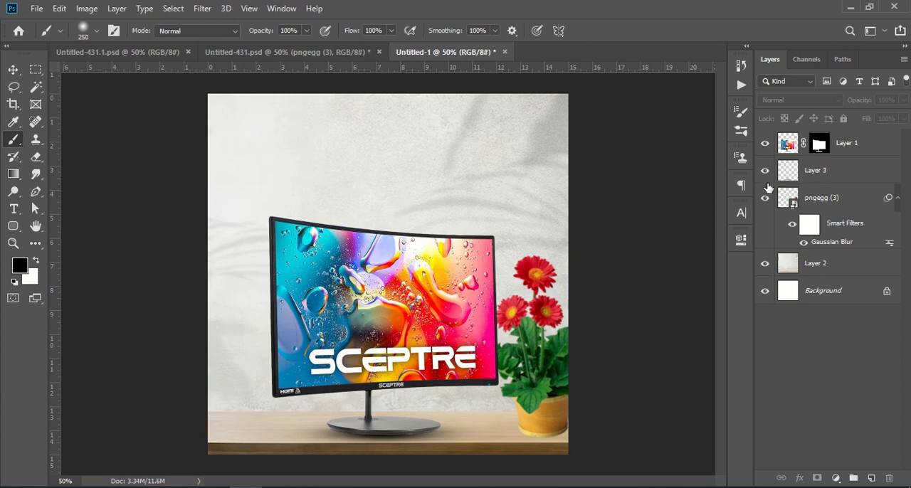
Duplicate the shadow on Layer 3 and place the copy directly beneath the flowerpot layer.
click(766, 171)
click(767, 171)
drag(834, 179, 868, 474)
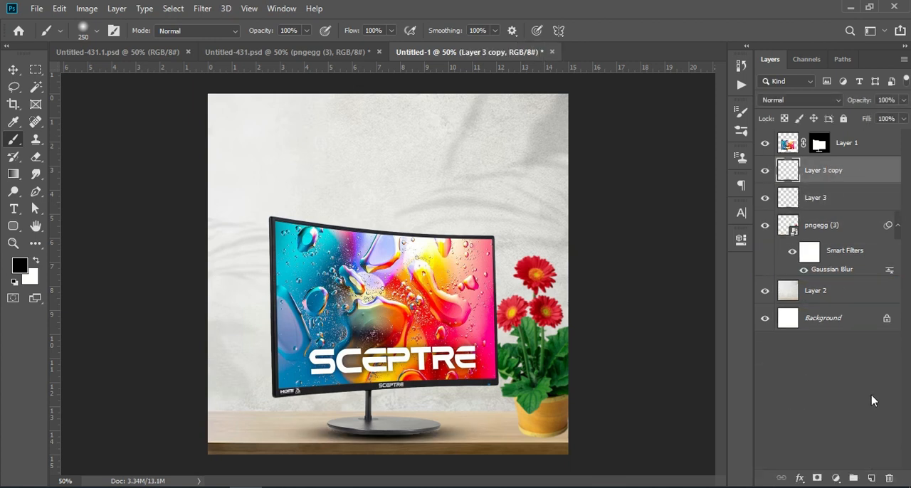
key(ctrl+t)
drag(857, 175, 849, 285)
Move the Layer 3 copy shadow under the flowerpot, scale it to about 113% and set its opacity to 79%.
key(ctrl+t)
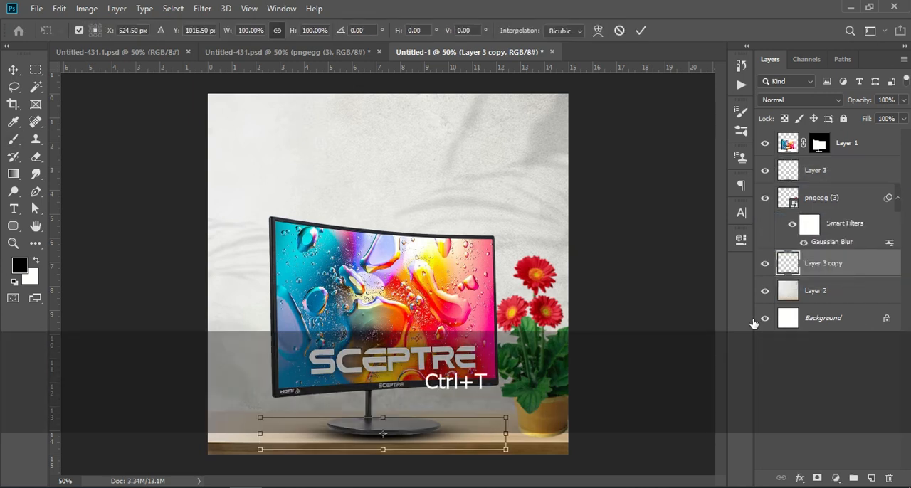
drag(411, 432, 569, 431)
drag(863, 100, 848, 100)
drag(670, 436, 698, 423)
drag(604, 446, 597, 447)
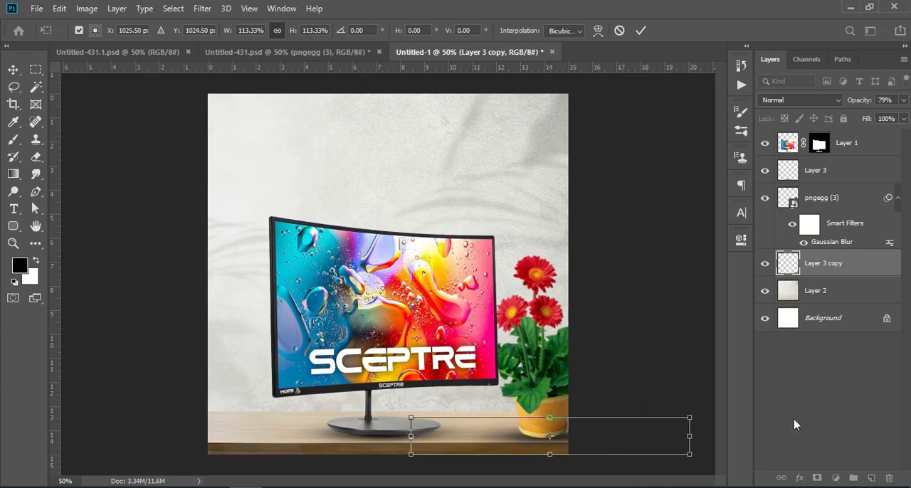
key(Return)
click(836, 383)
key(b)
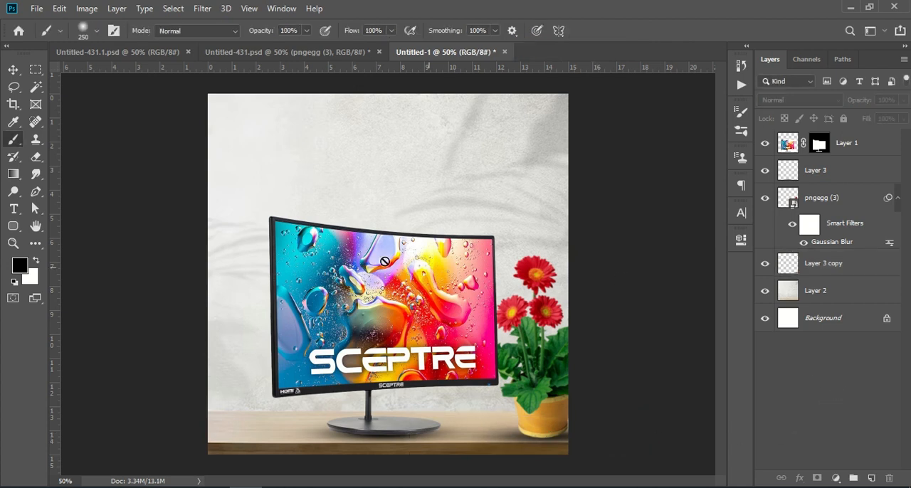
Copy the product text group, Group 3, from Untitled-431.psd into the Untitled-1 document.
click(208, 51)
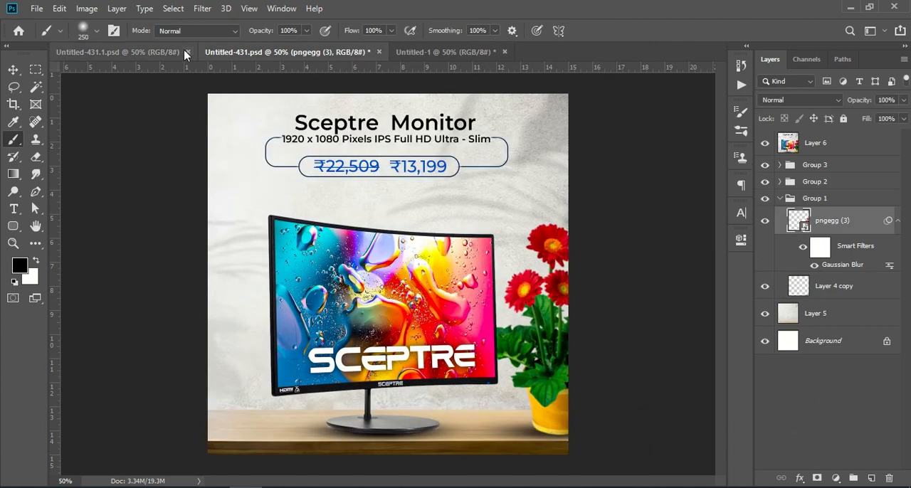
click(812, 147)
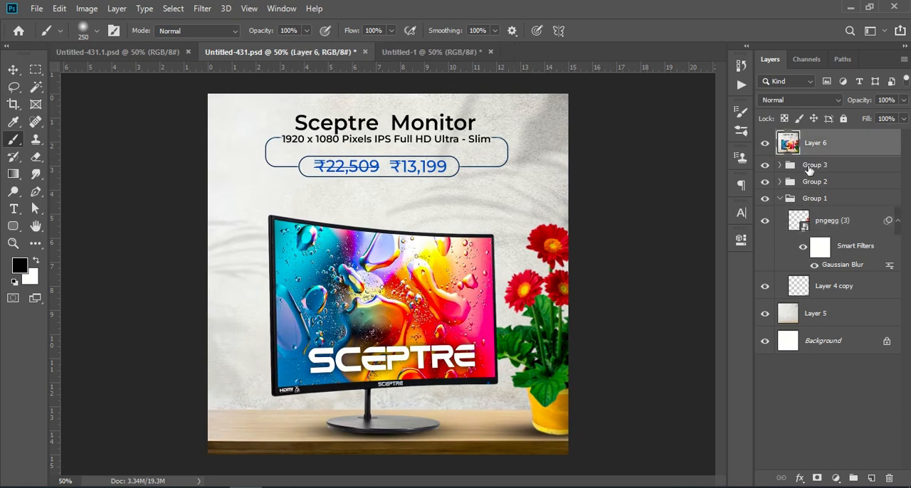
click(809, 170)
click(766, 146)
click(765, 167)
click(765, 168)
drag(826, 168, 386, 167)
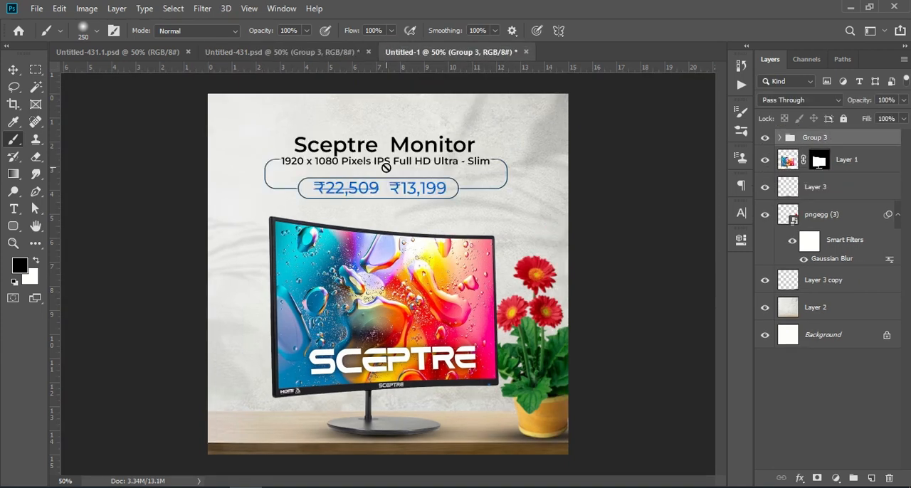
Move the product text group up, to about X 550 px and Y 172 px.
key(ctrl+t)
drag(410, 160, 415, 144)
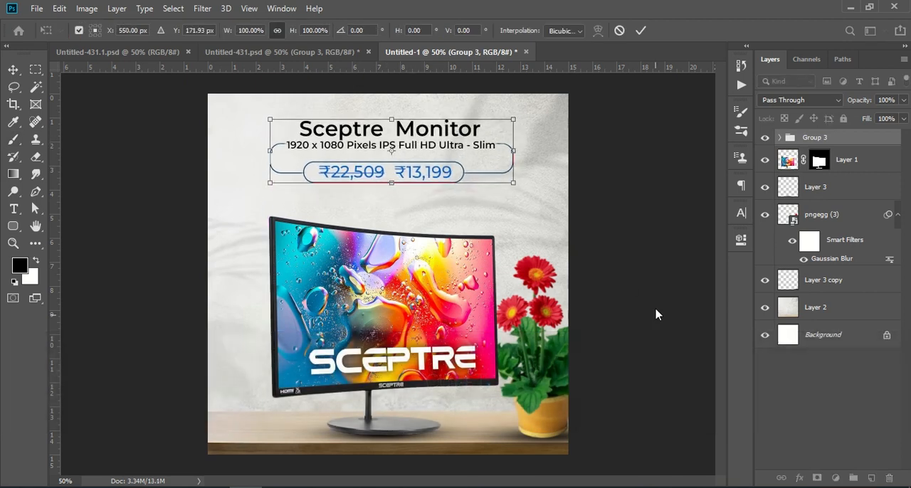
key(b)
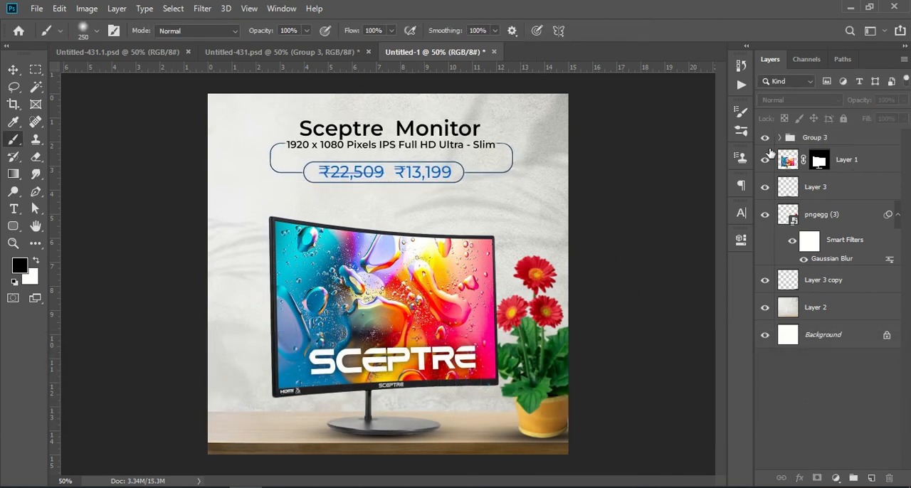
Group Layer 1, Layer 3 and pngegg (3), and add the Layer 3 copy shadow to the group.
click(855, 166)
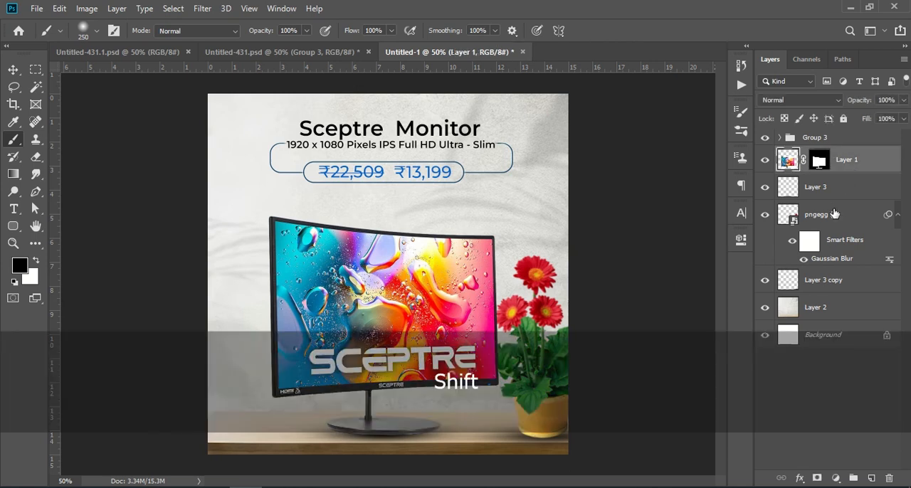
shift+click(835, 214)
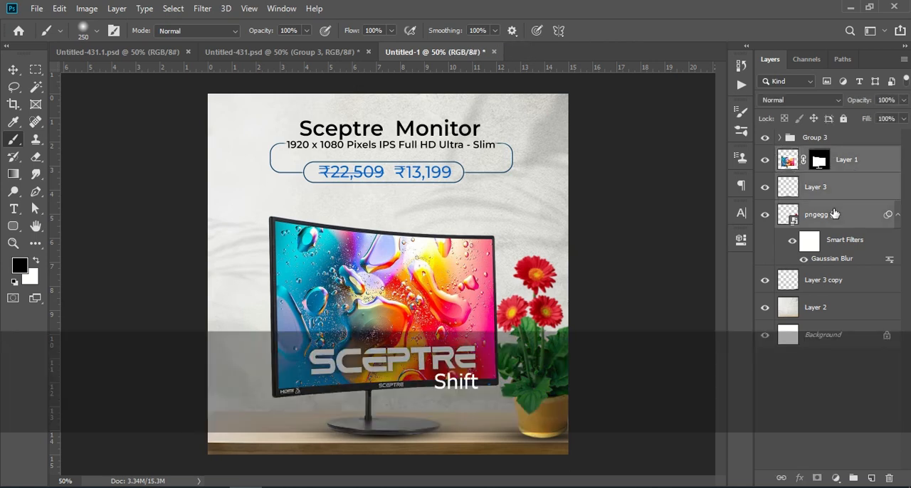
click(853, 479)
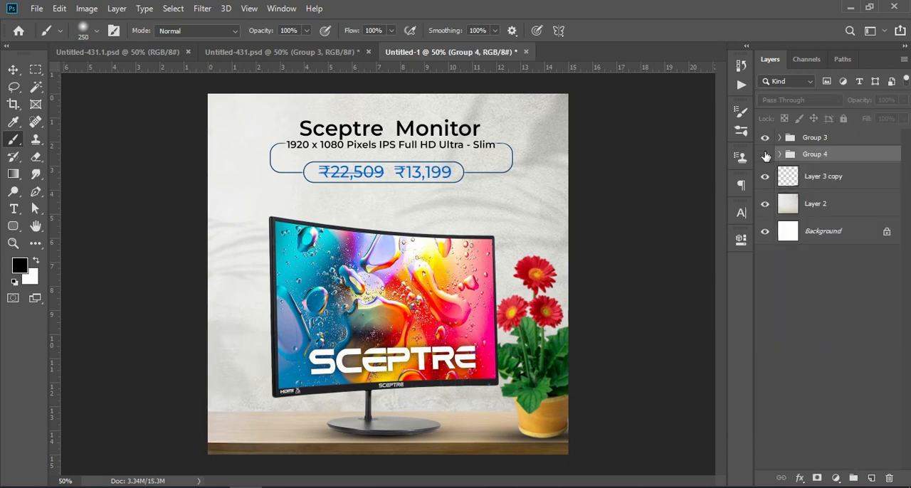
click(766, 154)
click(766, 154)
click(765, 155)
click(766, 155)
drag(810, 180, 829, 157)
Scale Group 4 with the monitor and flowerpot to about 106.5% and shift it left on the table.
key(ctrl+t)
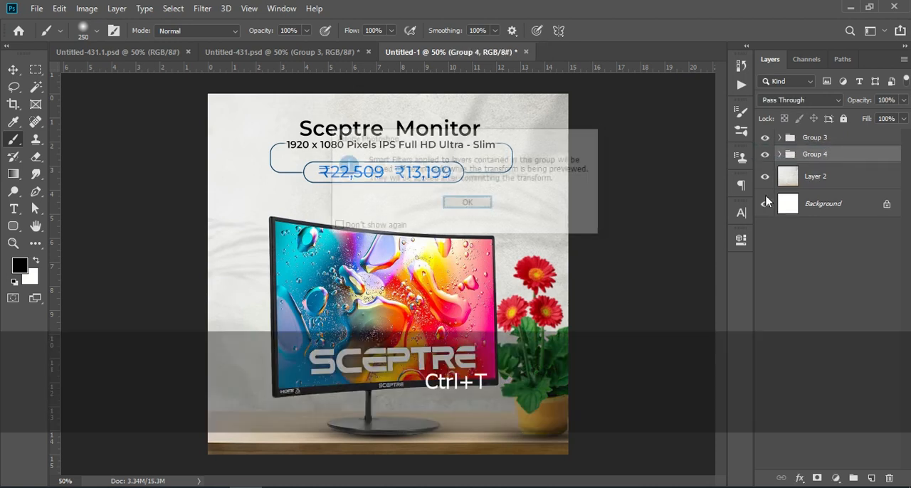
click(469, 204)
drag(460, 330, 457, 352)
drag(692, 331, 593, 333)
key(Return)
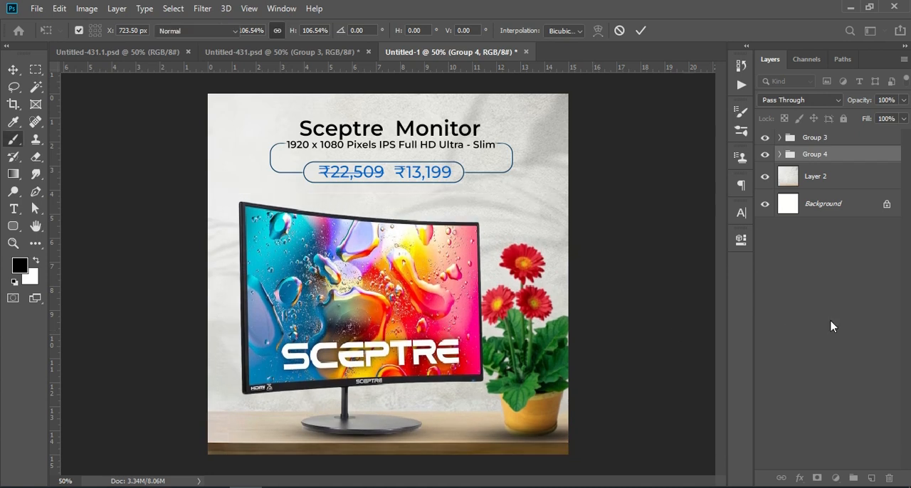
click(830, 326)
Move the monitor's shadow, Layer 3, to the bottom of Group 4 beneath the flowerpot layer.
click(781, 154)
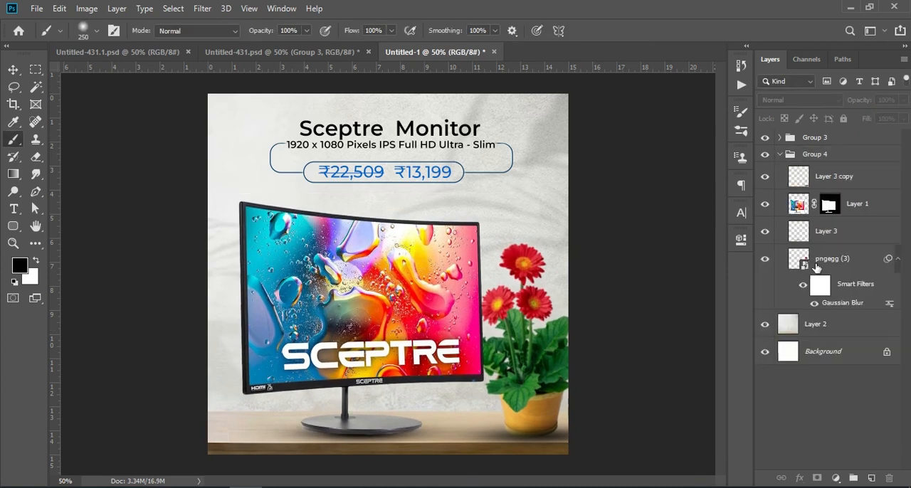
click(766, 258)
click(765, 258)
drag(824, 234, 834, 313)
key(ctrl+t)
click(796, 397)
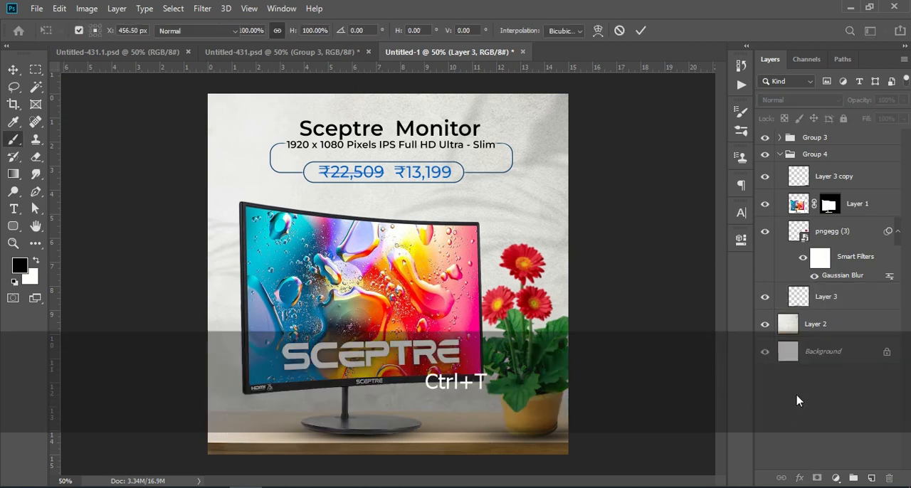
click(763, 297)
click(762, 297)
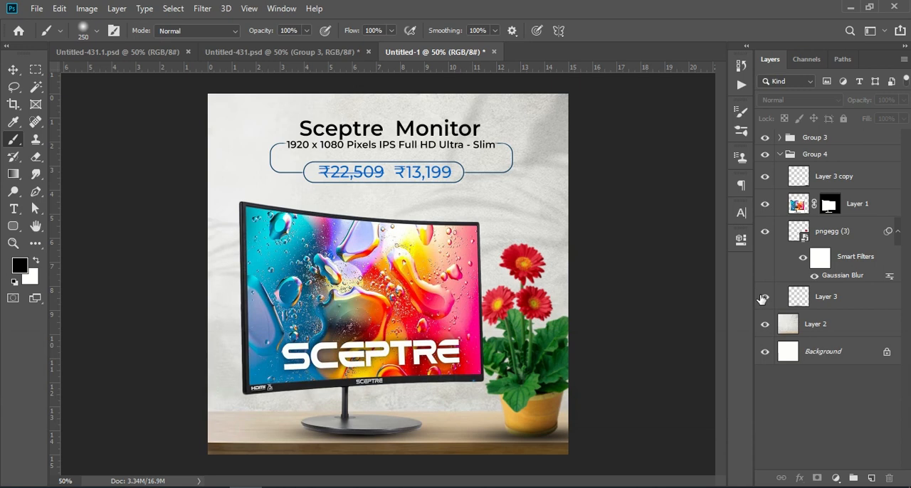
Place Layer 3 copy between the flowerpot layer and Layer 3, and enlarge the shadow to about 111%.
drag(848, 189, 852, 291)
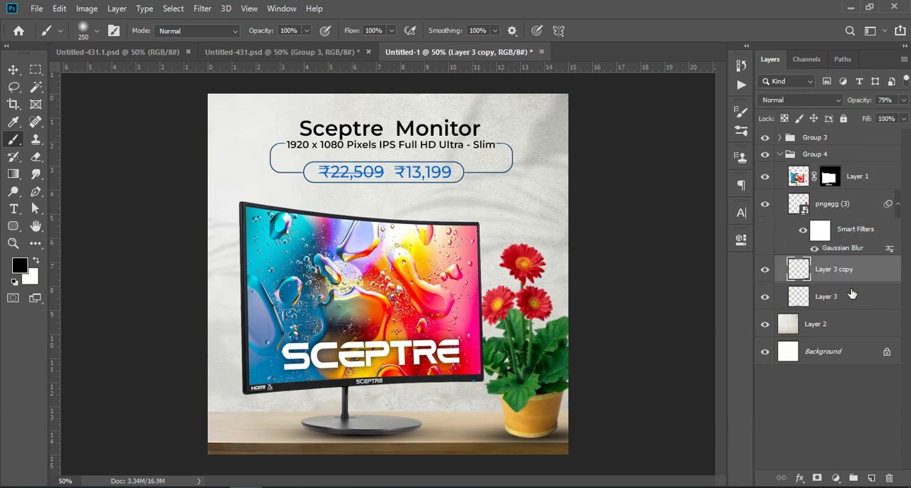
key(ctrl+t)
drag(682, 436, 632, 427)
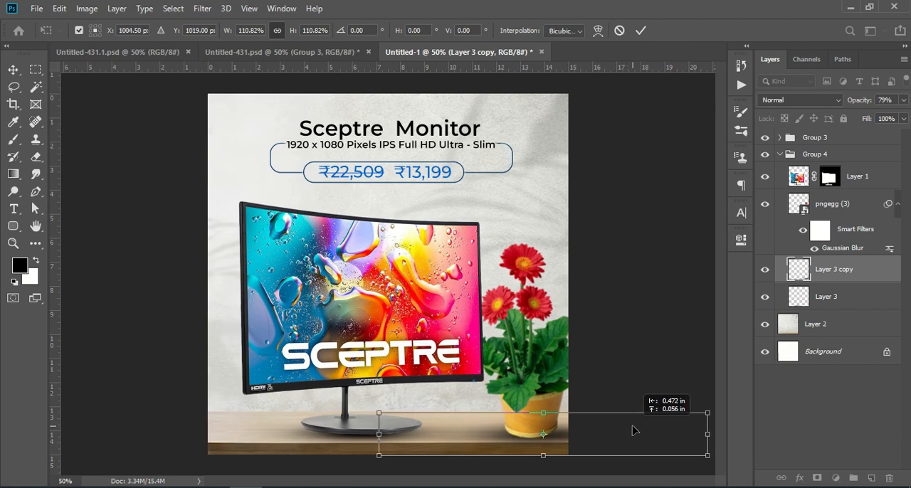
click(812, 397)
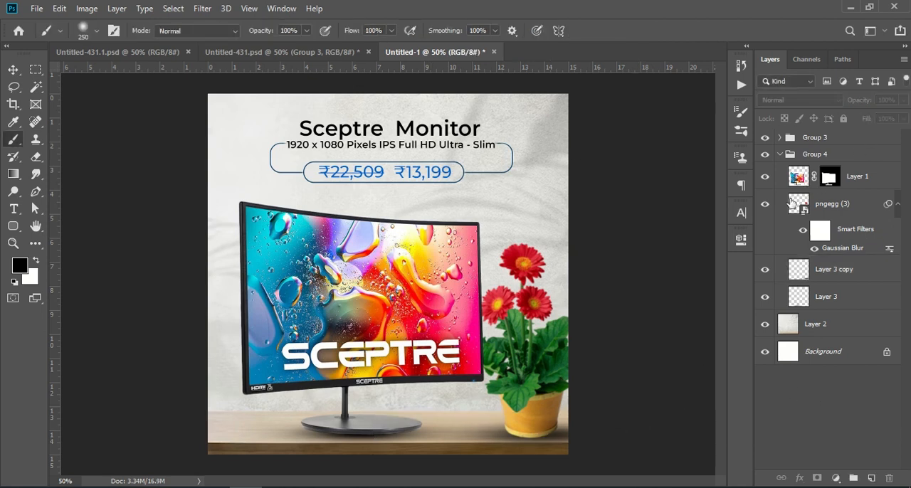
Collapse Group 4 and stamp all visible layers into a new merged layer above Group 3.
click(781, 154)
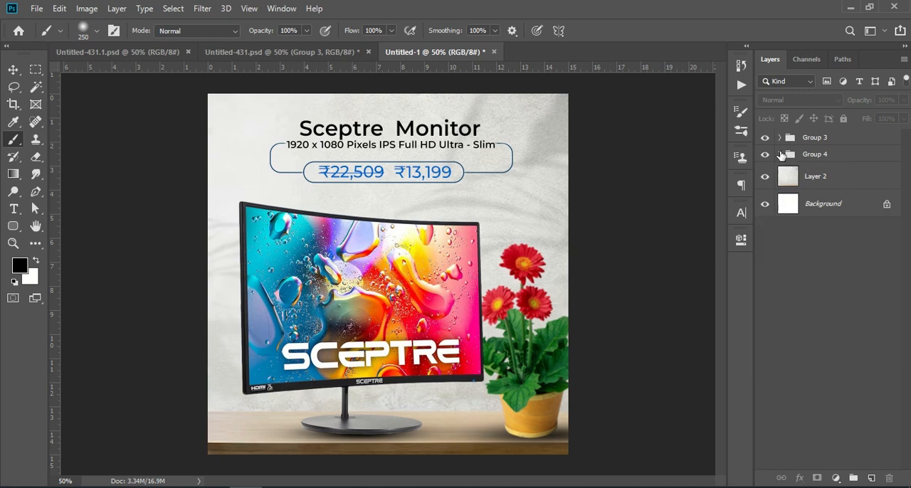
click(831, 139)
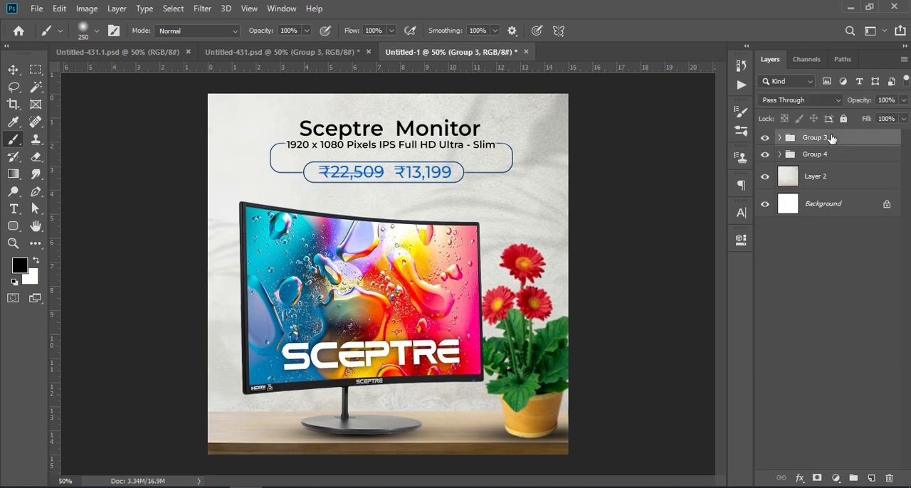
key(shift+ctrl+alt+e)
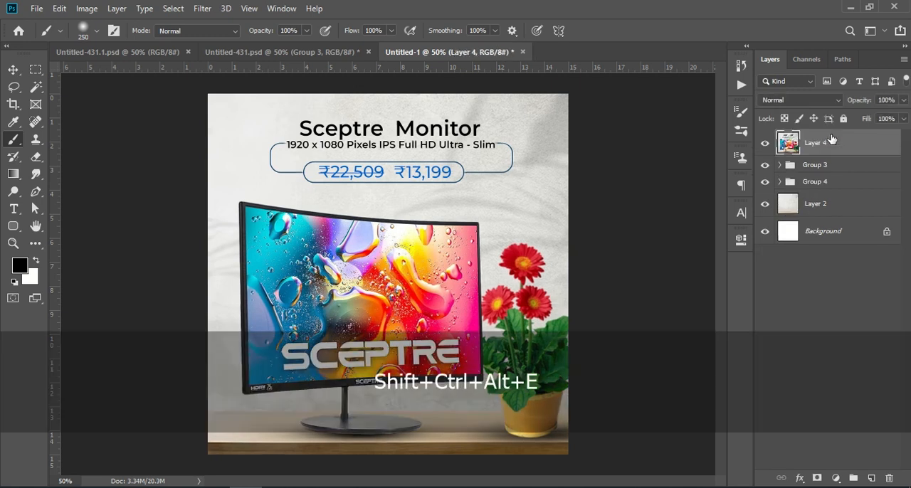
Add a Brightness/Contrast adjustment above the merged layer with brightness -15 and contrast 45.
click(836, 478)
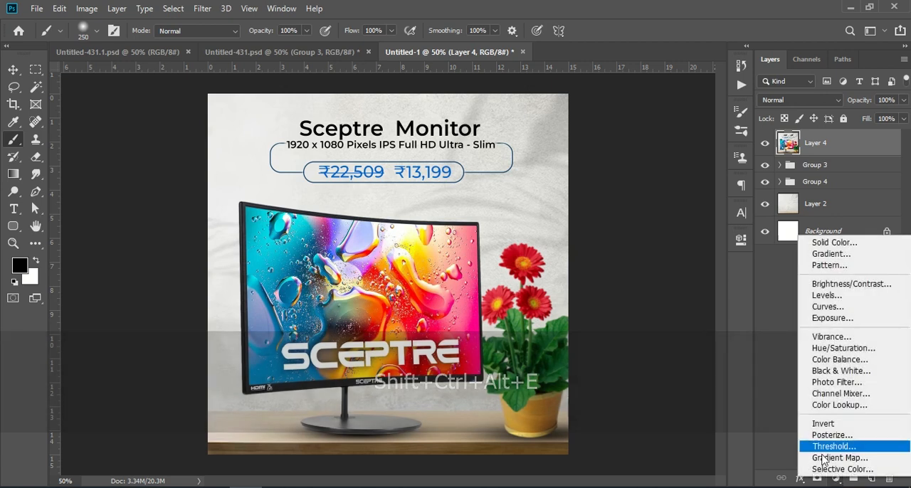
click(862, 284)
drag(630, 316, 622, 315)
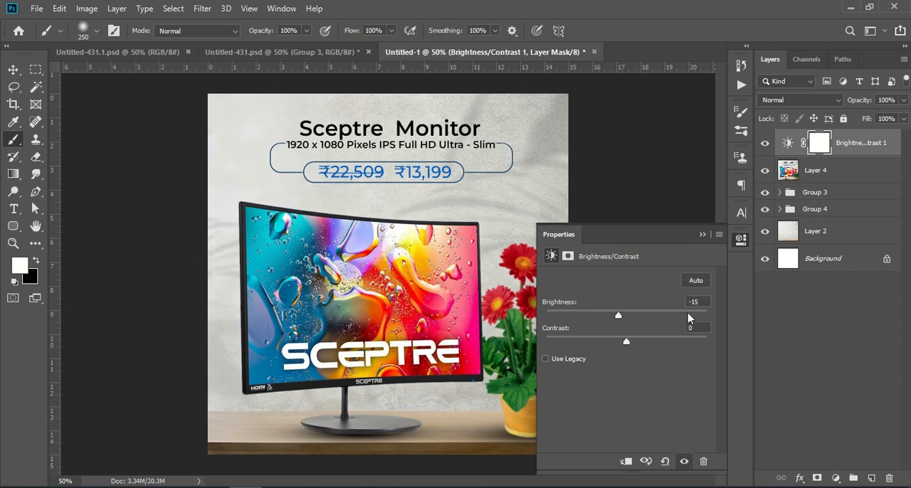
drag(627, 344, 645, 344)
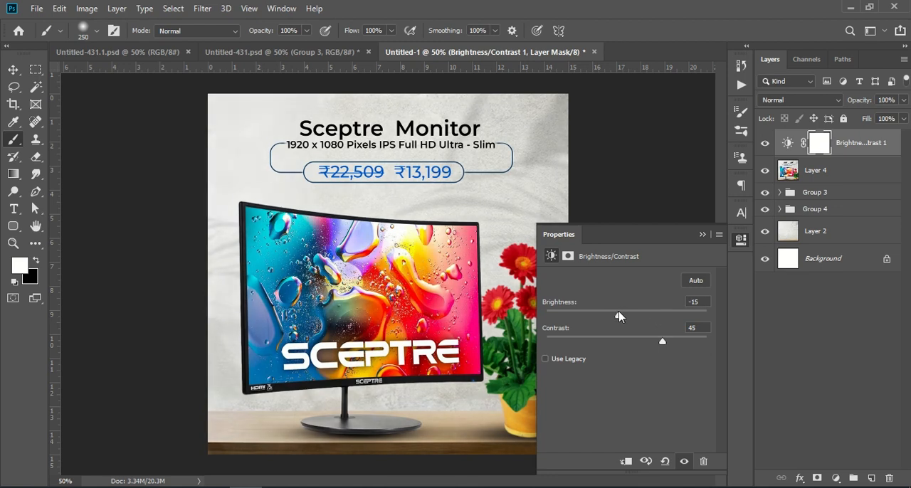
click(703, 234)
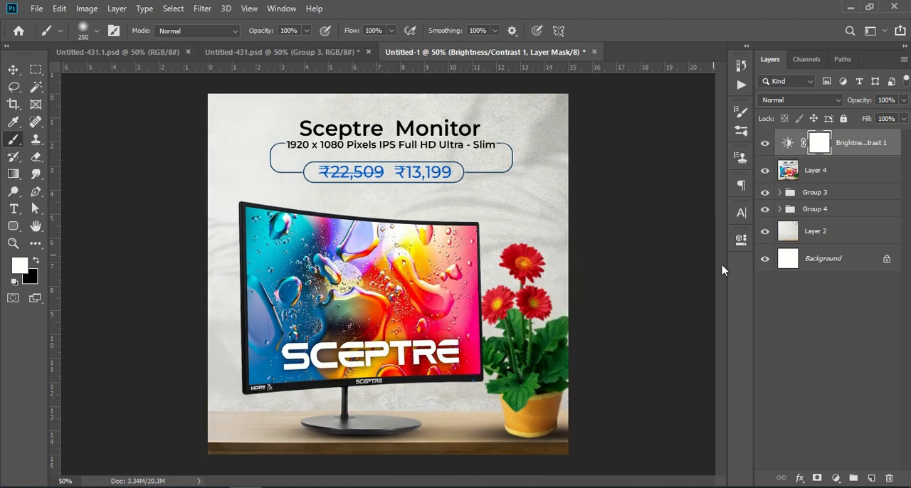
Add a Vibrance adjustment above the Brightness/Contrast layer with vibrance +2 and saturation +21.
click(836, 478)
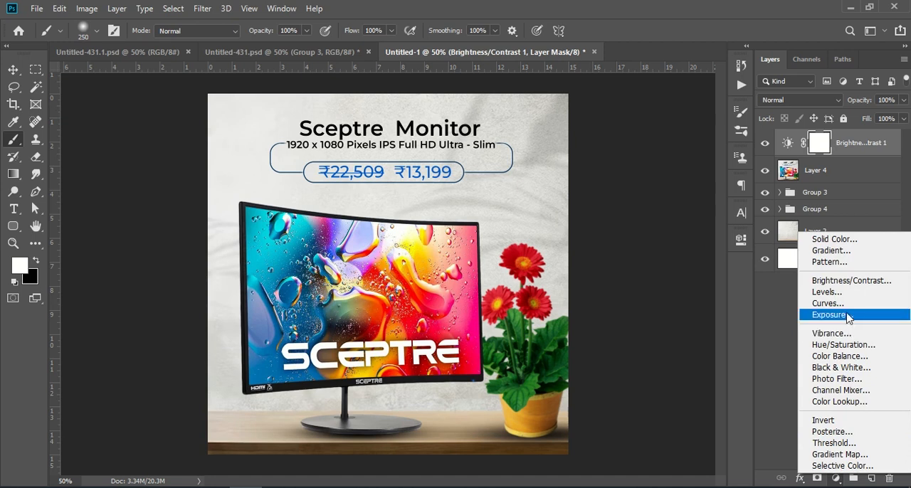
click(848, 334)
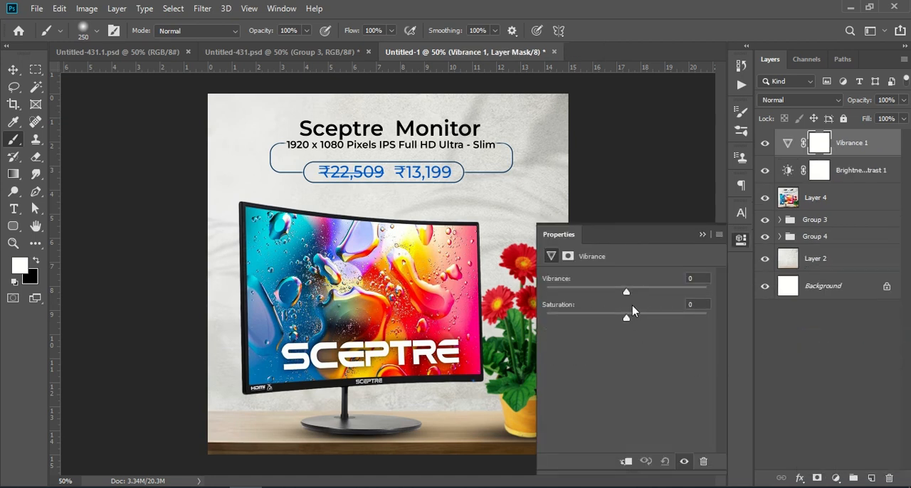
drag(626, 293, 643, 319)
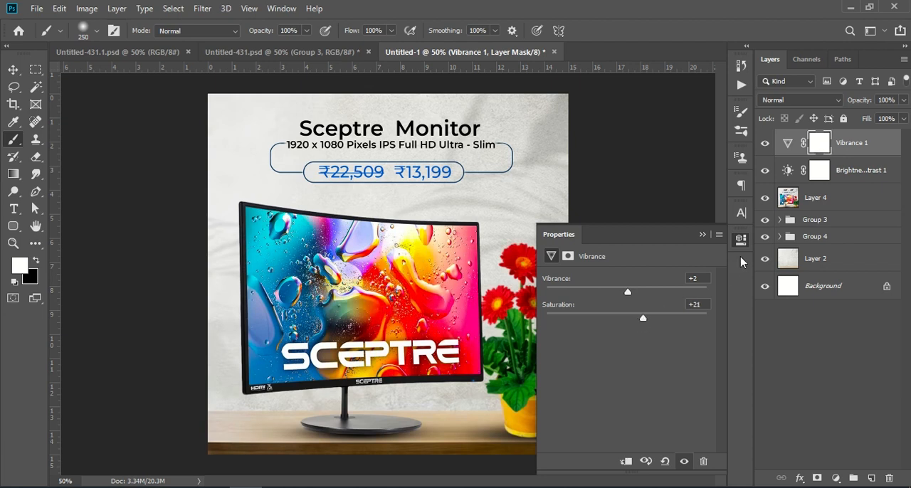
click(701, 235)
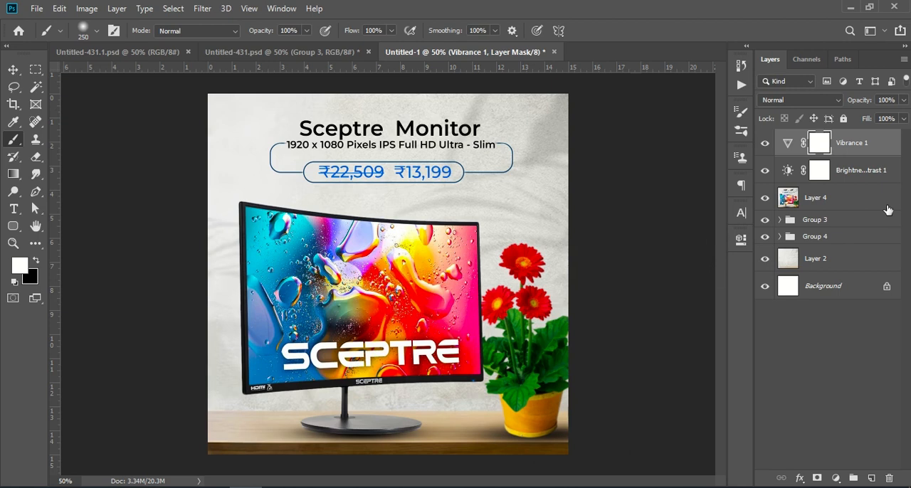
Group the Vibrance and Brightness/Contrast adjustments together with the merged Layer 4.
shift+click(842, 202)
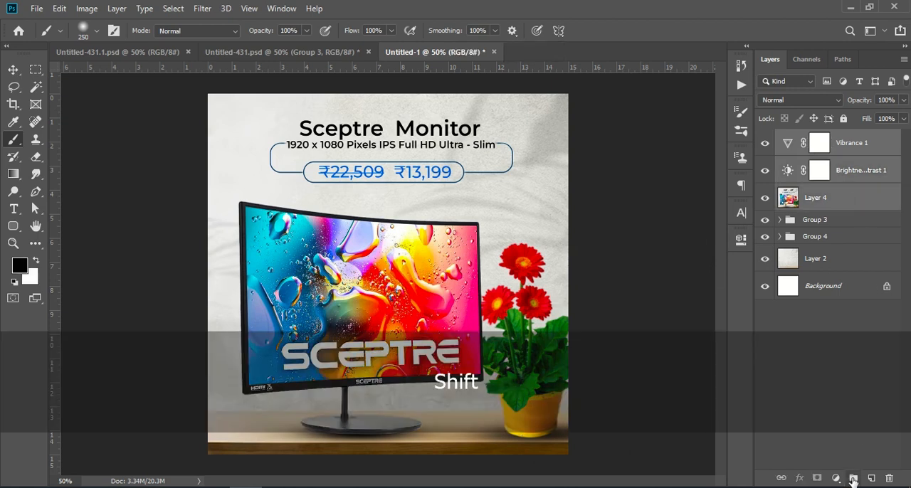
click(854, 478)
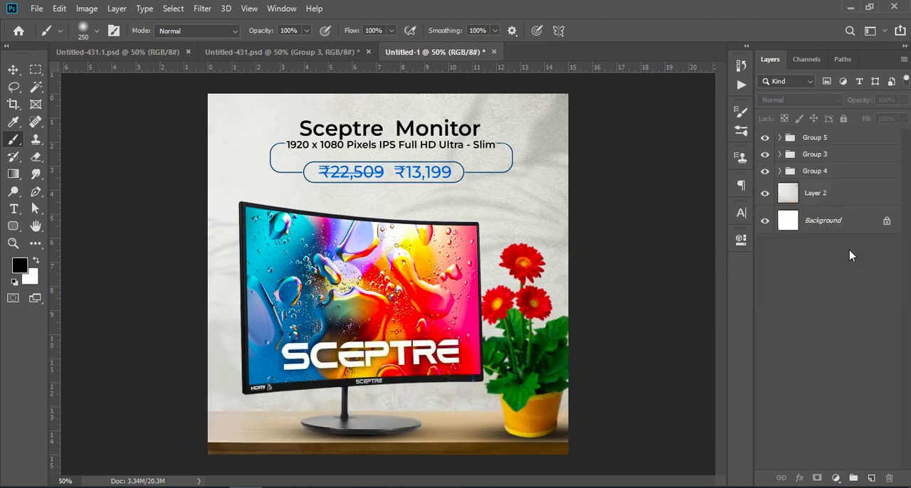